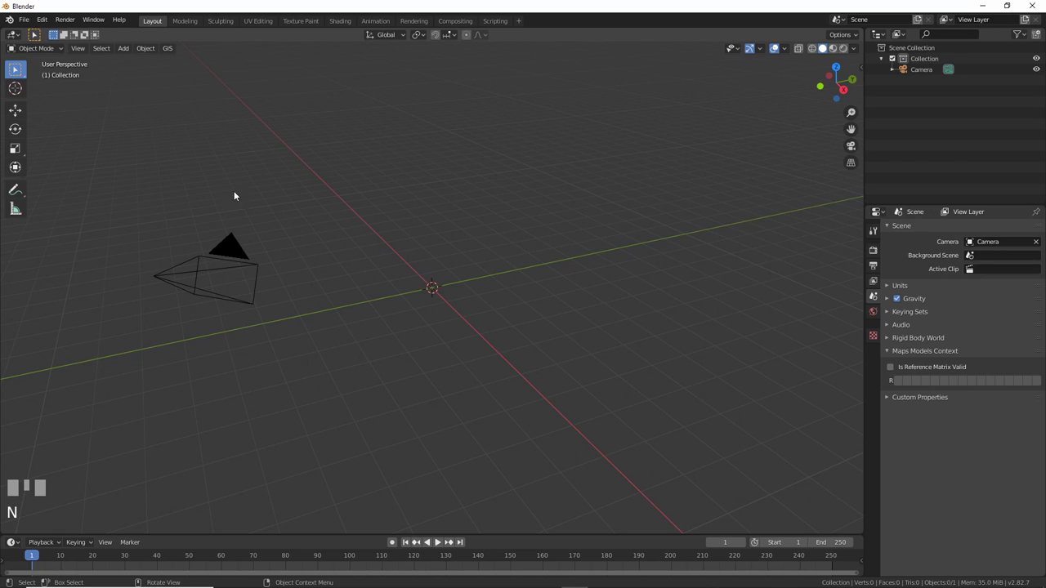
# Add a cylinder at the origin, keeping 32 vertices and setting its depth to 4 m.
pyautogui.hotkey('shift', 'a')
pyautogui.moveTo(241, 201)
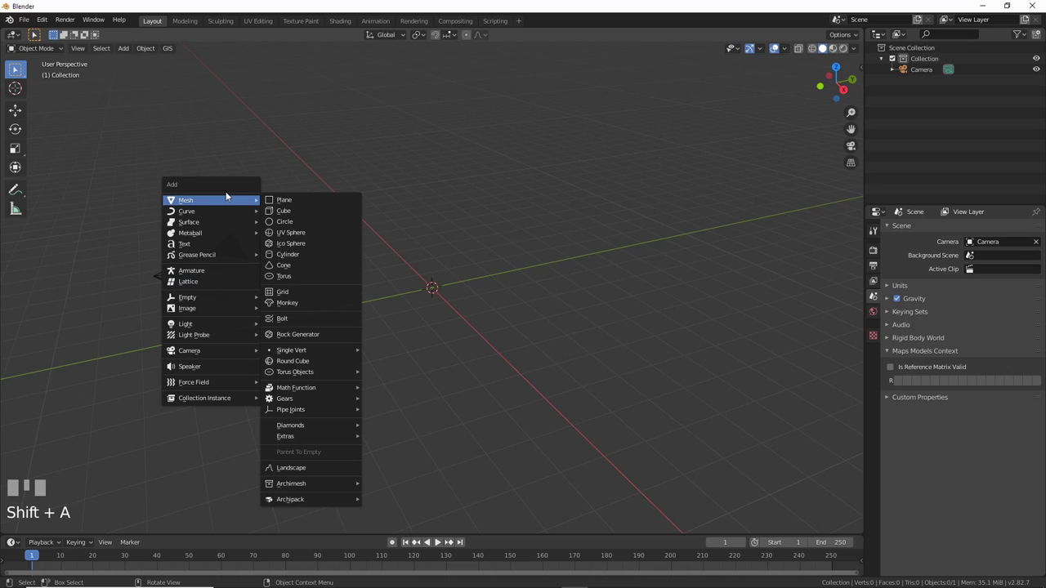
pyautogui.click(297, 254)
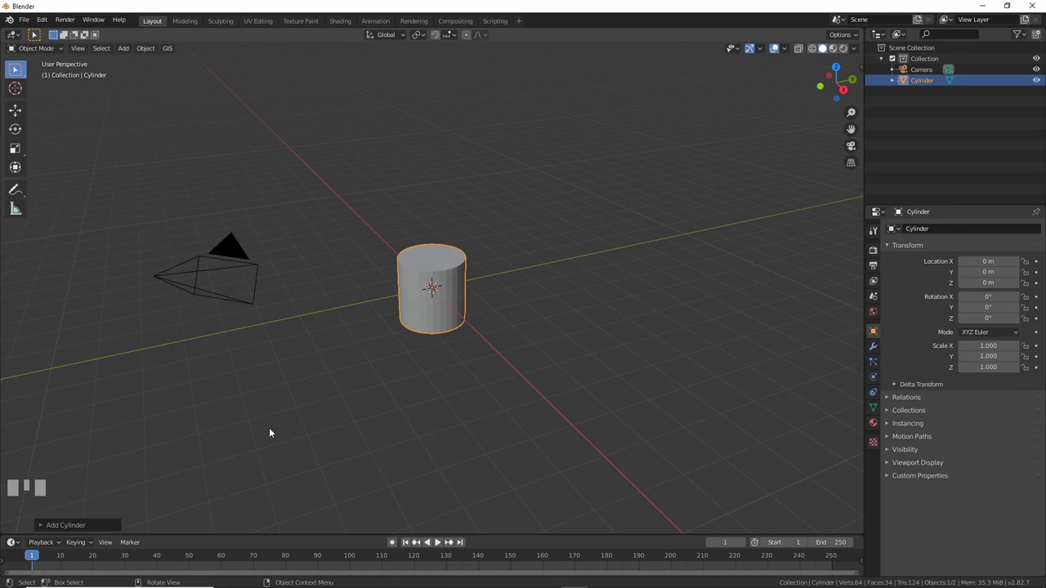
pyautogui.click(47, 524)
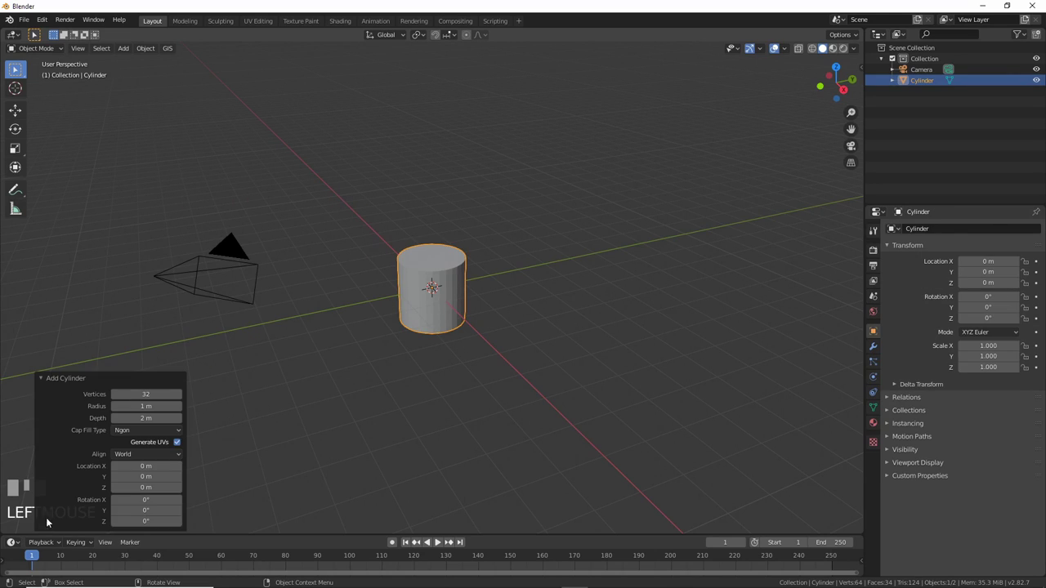
pyautogui.click(133, 395)
pyautogui.click(153, 412)
pyautogui.click(144, 418)
pyautogui.write('4')
pyautogui.press('Return')
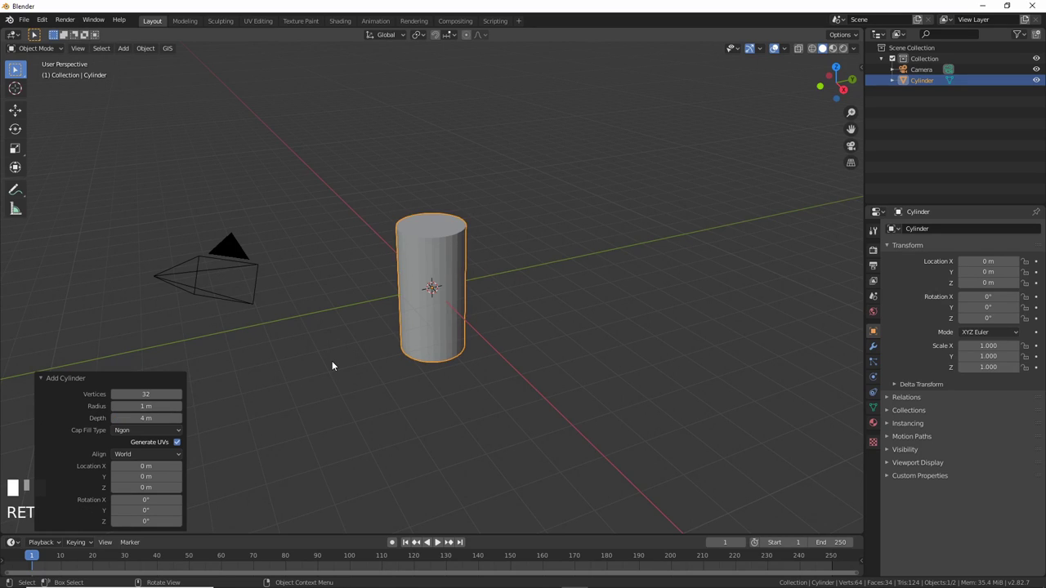
# In Edit Mode, loop-cut the cylinder's side with 18 evenly spaced horizontal edge loops.
pyautogui.press('Tab')
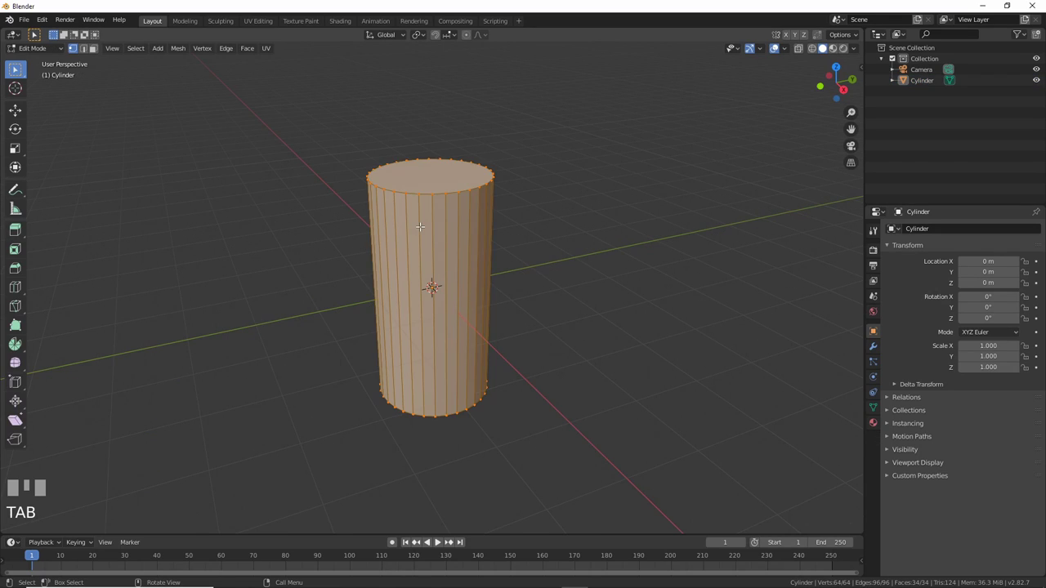
pyautogui.hotkey('ctrl', 'r')
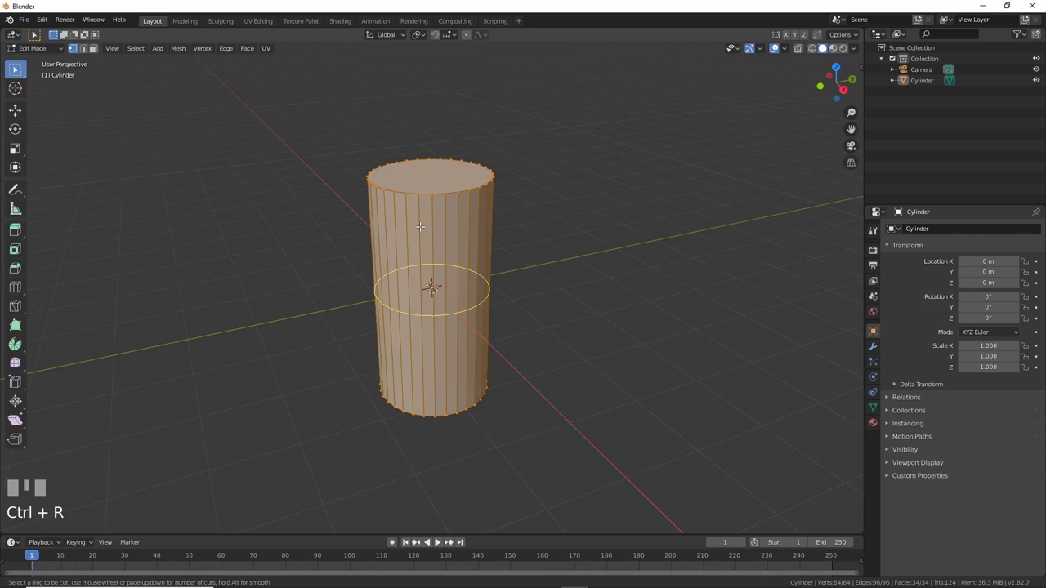
pyautogui.scroll(18, 420, 227)
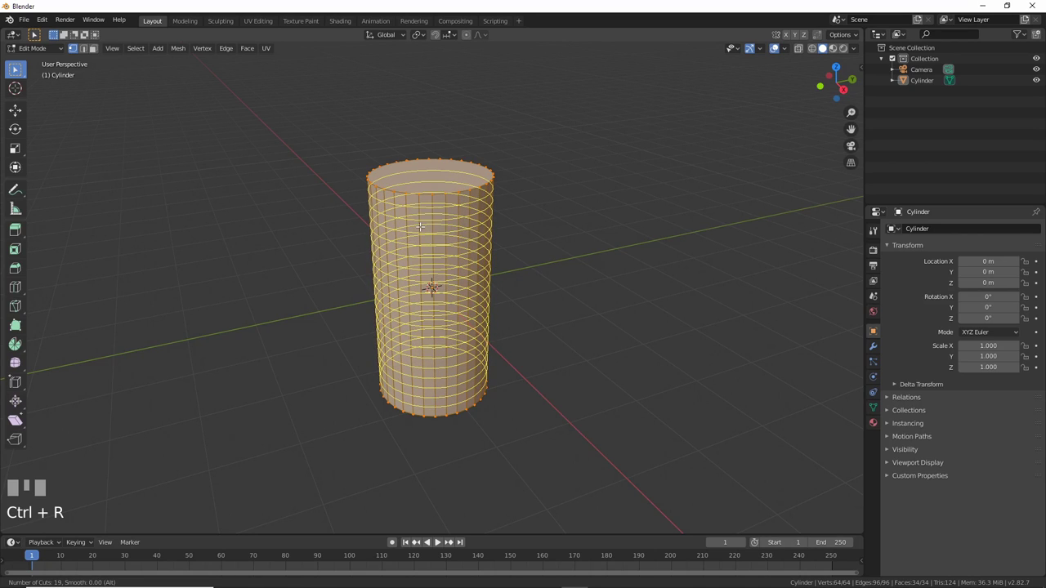
pyautogui.scroll(1, 419, 226)
pyautogui.scroll(-2, 419, 227)
pyautogui.press('Return')
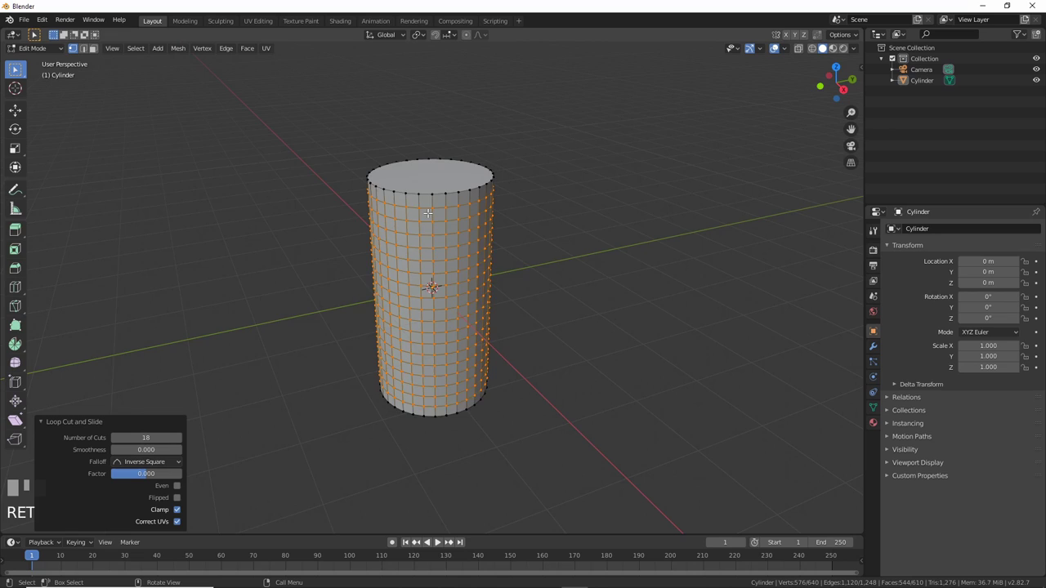
pyautogui.scroll(2, 428, 214)
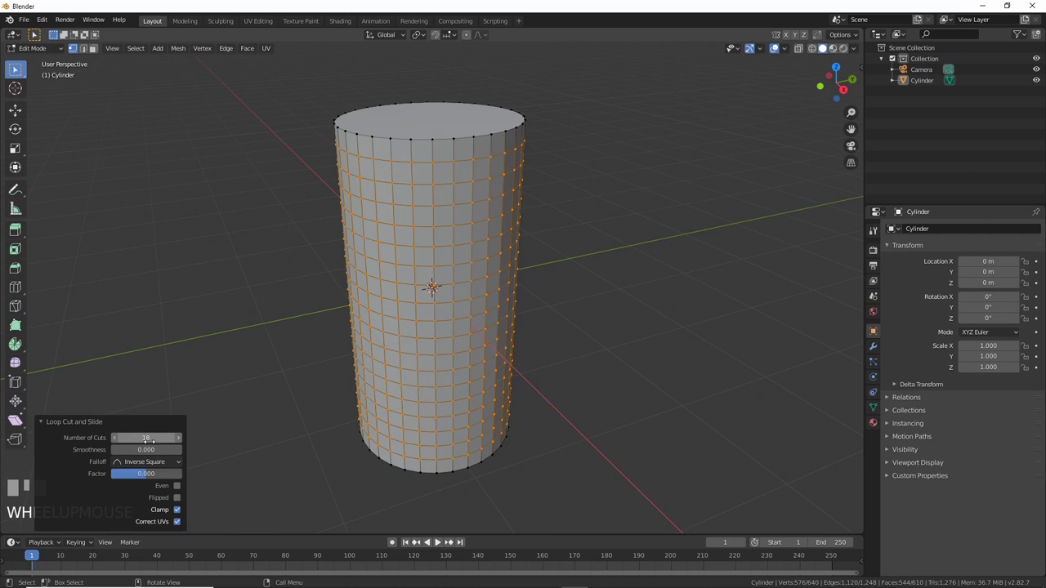
# Select the whole mesh and un-subdivide it with 1 iteration into a diamond pattern.
pyautogui.press('a')
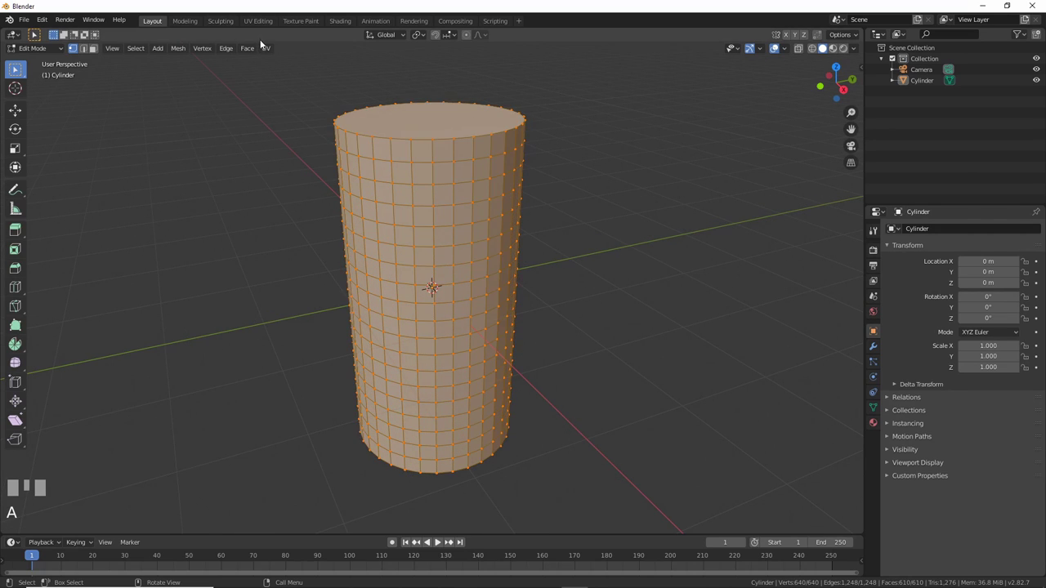
pyautogui.click(224, 49)
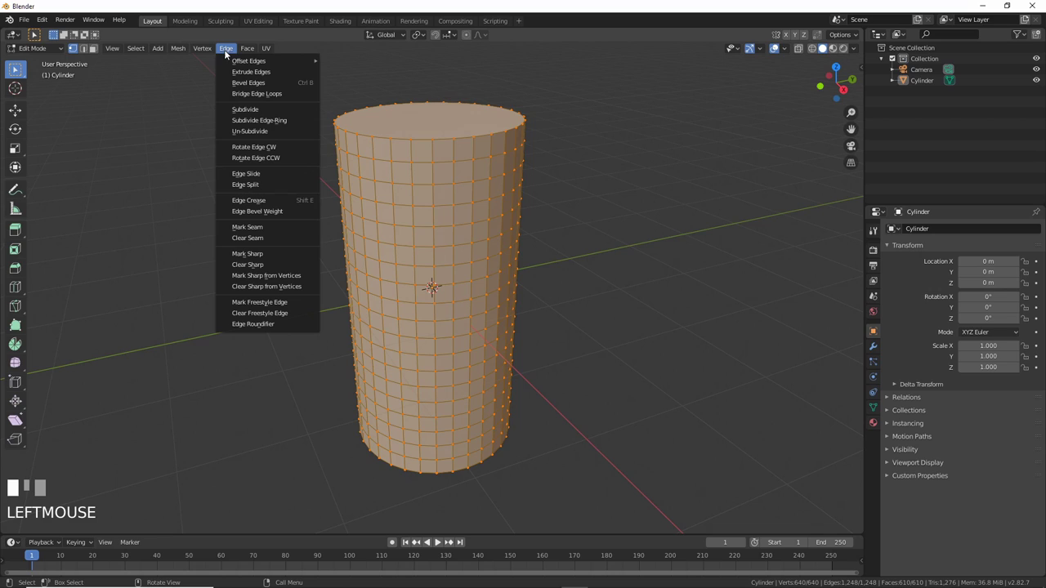
pyautogui.click(245, 132)
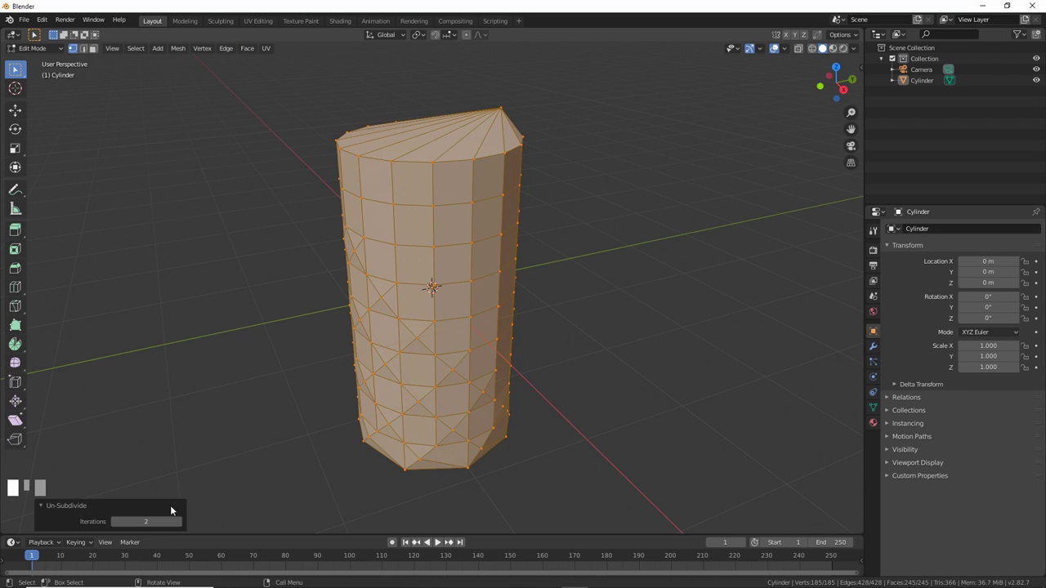
pyautogui.click(116, 521)
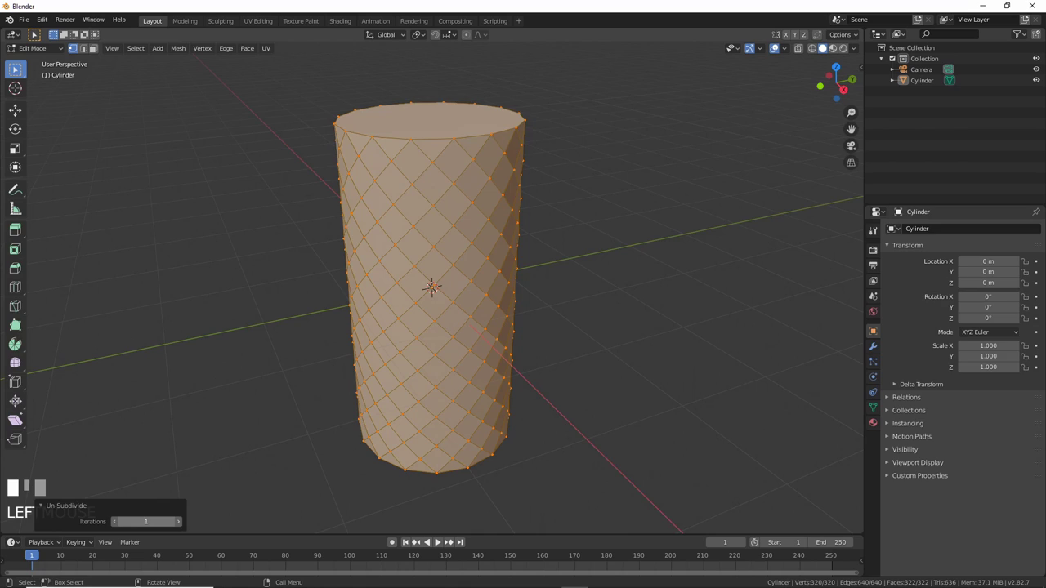
# In Object Mode, add a Wireframe modifier with 0.044 m strut thickness.
pyautogui.press('Tab')
pyautogui.click(873, 346)
pyautogui.click(900, 229)
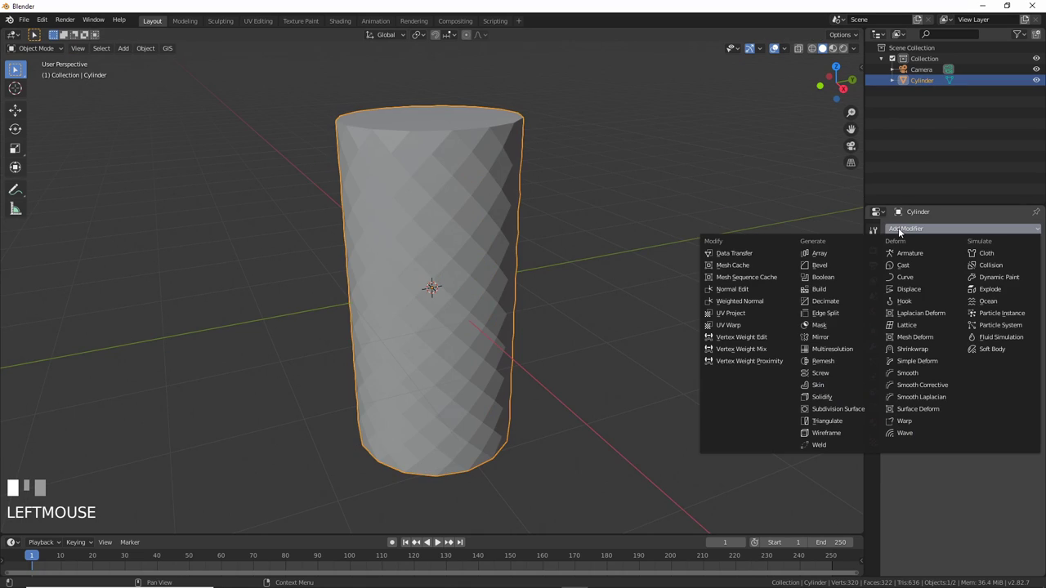
pyautogui.click(827, 433)
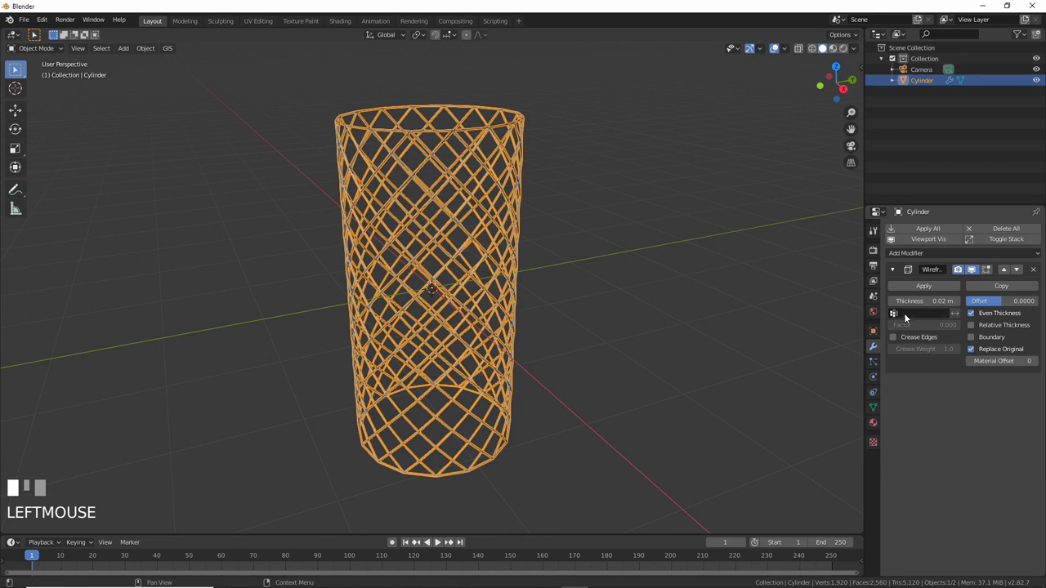
pyautogui.moveTo(924, 301); pyautogui.dragTo(955, 301)
# Add a Lattice object and enlarge its radius around the cylinder.
pyautogui.hotkey('shift', 'a')
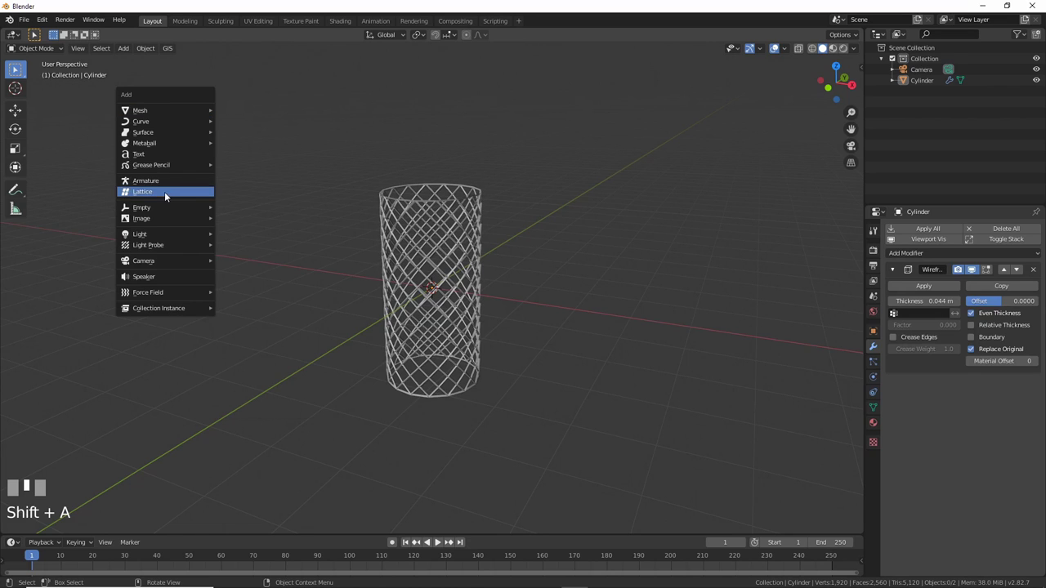
pyautogui.click(164, 194)
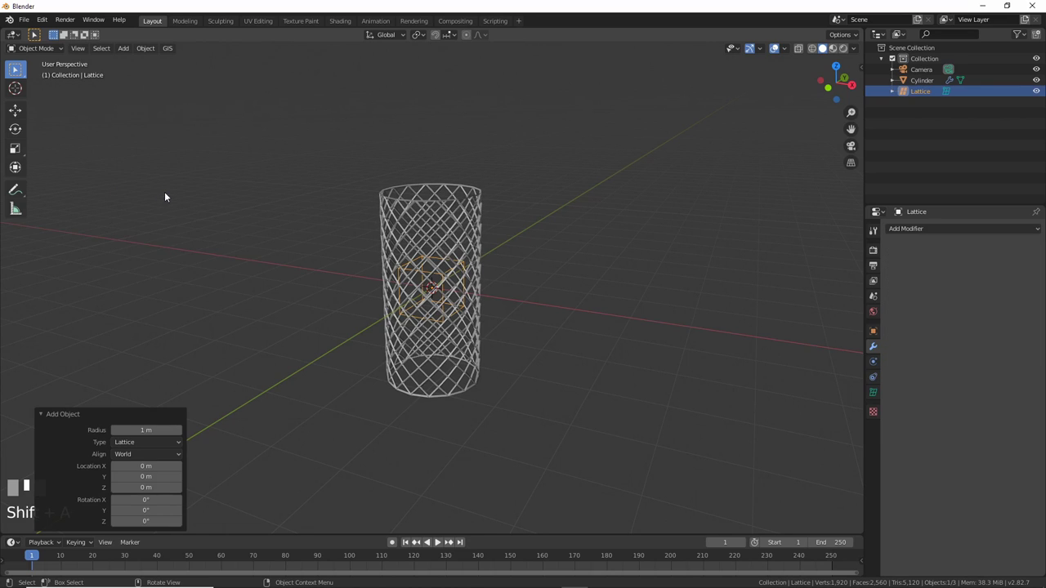
pyautogui.moveTo(146, 430); pyautogui.dragTo(295, 430)
pyautogui.moveTo(294, 430); pyautogui.dragTo(494, 392, button='middle')
pyautogui.hotkey('shift', 'a')
pyautogui.click(506, 191)
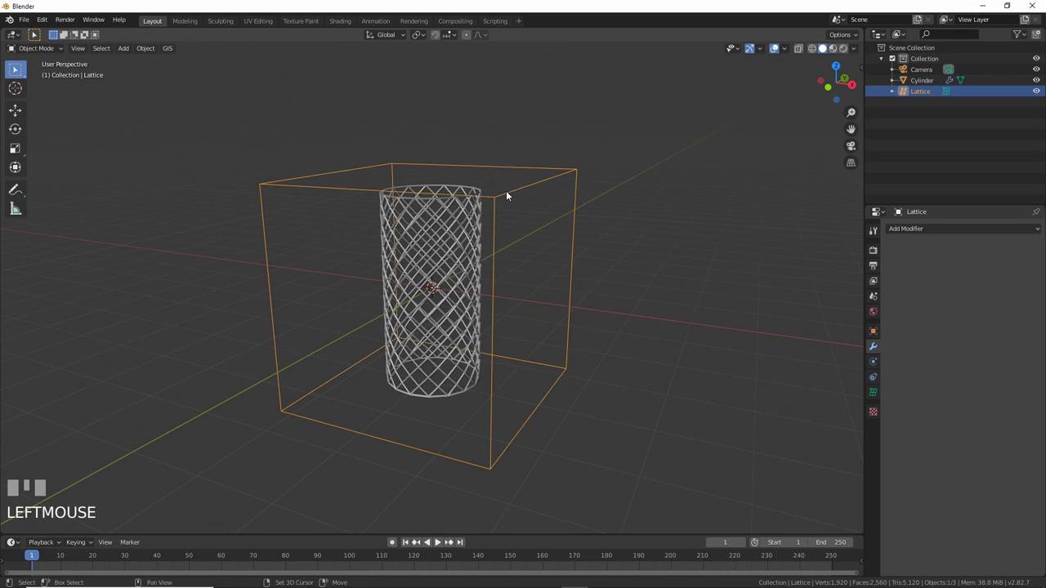
# Scale the lattice into a box fitted around the cylinder, 0.534 along Y.
pyautogui.hotkey('shift', 'space')
pyautogui.press('s')
pyautogui.moveTo(467, 291); pyautogui.dragTo(453, 287)
pyautogui.moveTo(453, 286)
pyautogui.mouseDown(button='middle')
pyautogui.moveTo(461, 368)
pyautogui.moveTo(457, 269)
pyautogui.mouseUp(button='middle')
pyautogui.moveTo(458, 270); pyautogui.dragTo(434, 350)
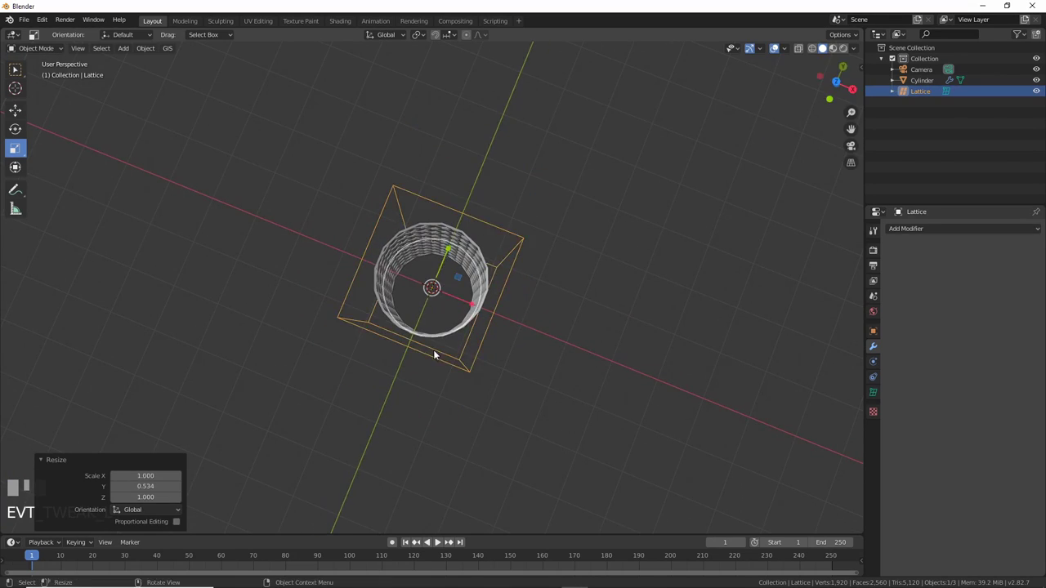
pyautogui.moveTo(434, 349); pyautogui.dragTo(430, 206, button='middle')
pyautogui.click(429, 207)
# Add a Lattice modifier after the Wireframe, with the Lattice object as its deformer.
pyautogui.click(911, 253)
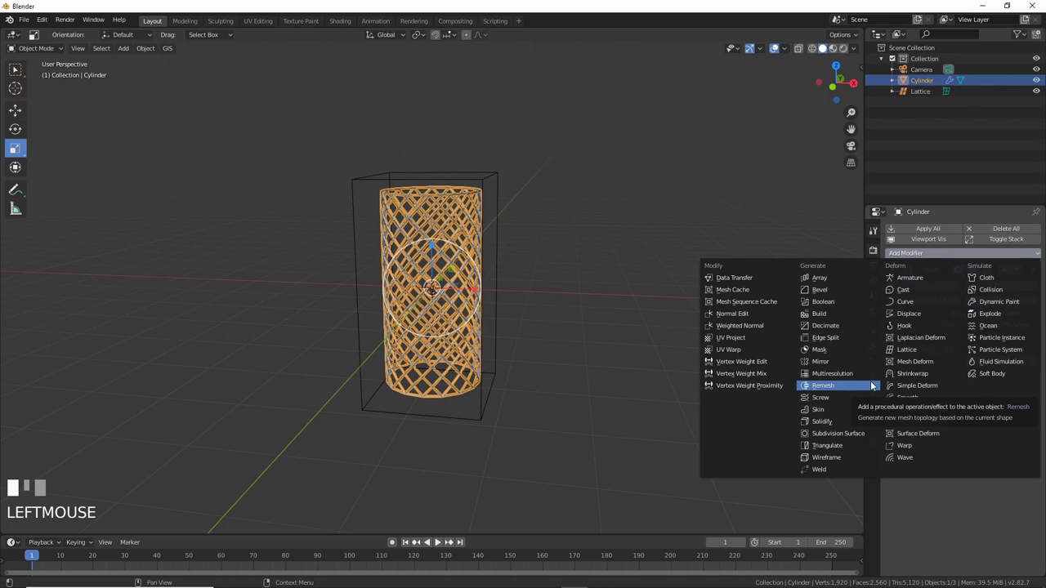
pyautogui.click(907, 349)
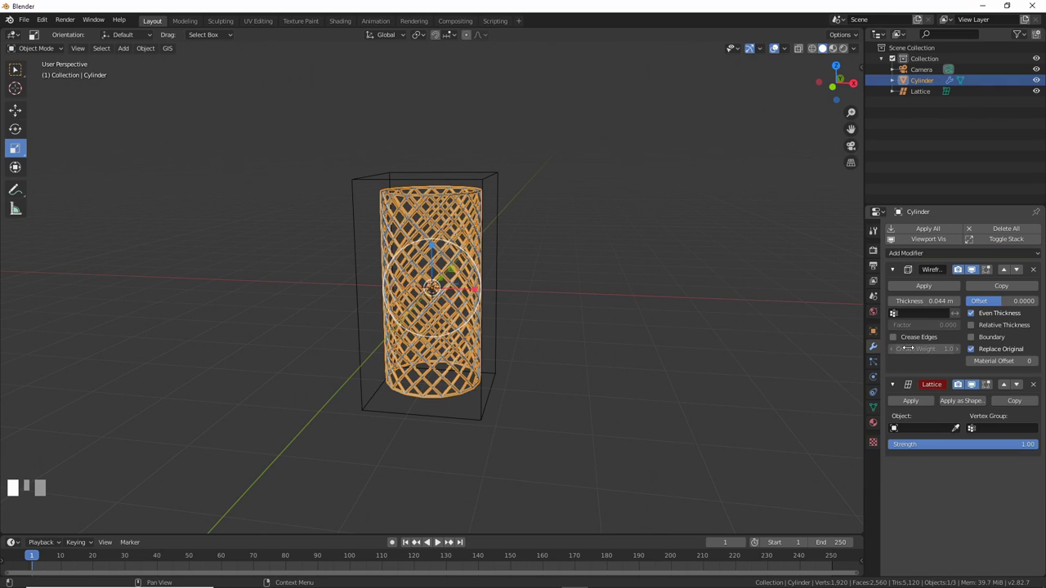
pyautogui.click(904, 429)
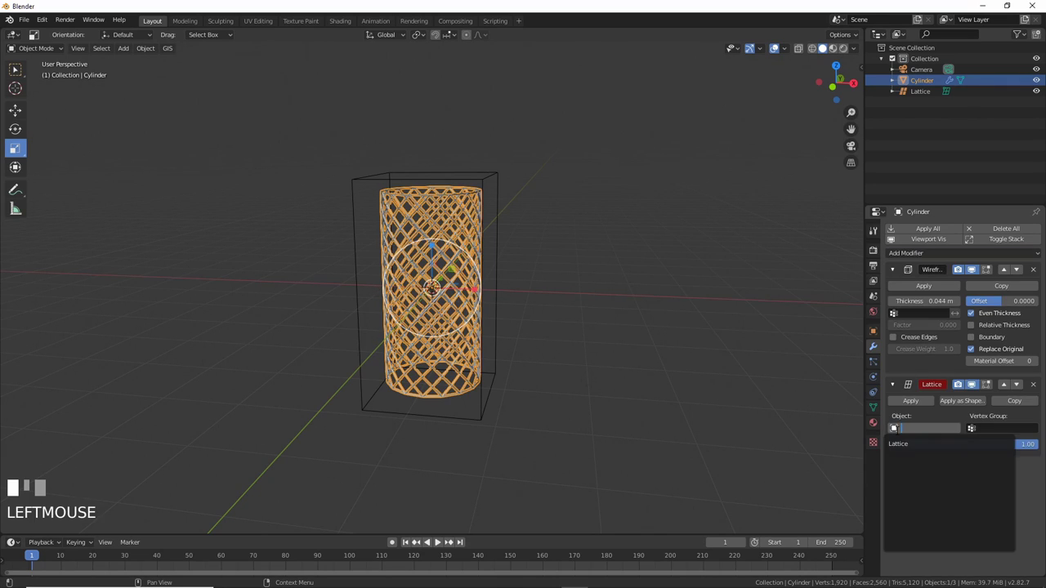
pyautogui.click(899, 444)
# In the lattice's Edit Mode, scale the four top corners outward into a flare.
pyautogui.click(487, 178)
pyautogui.press('Tab')
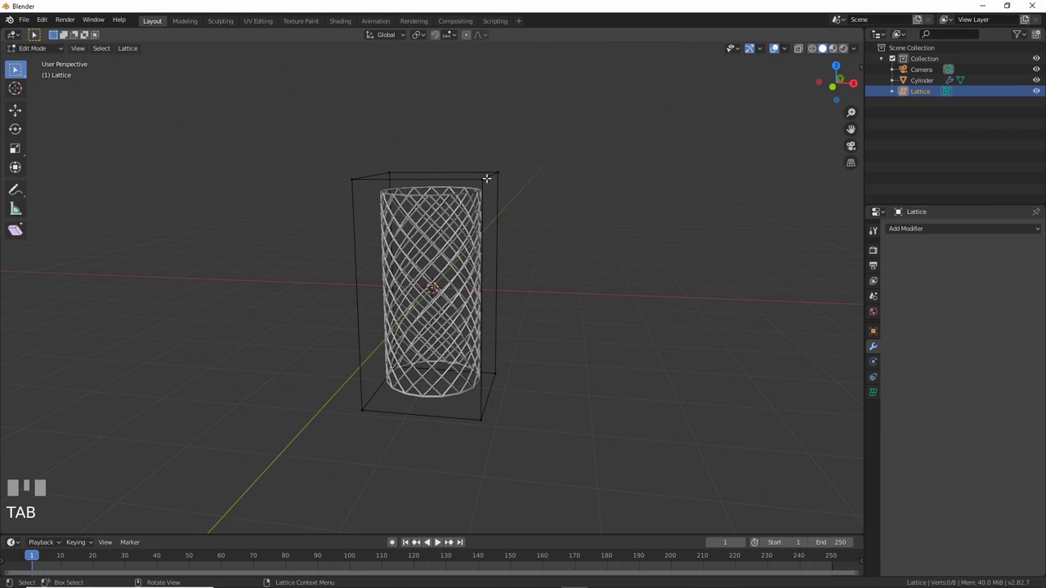
pyautogui.moveTo(273, 113); pyautogui.dragTo(559, 215)
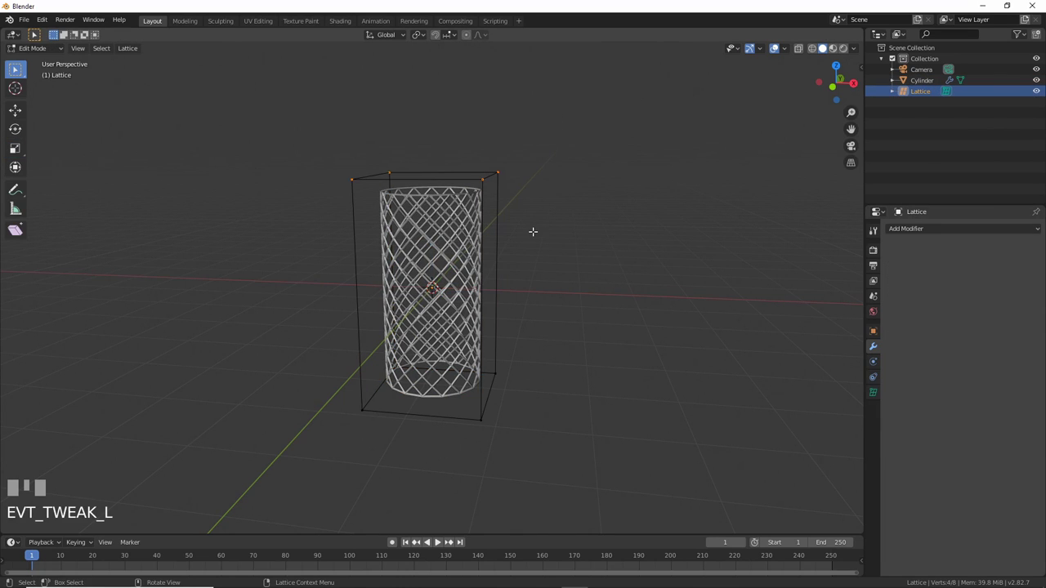
pyautogui.press('s')
pyautogui.click(489, 255)
pyautogui.moveTo(489, 256); pyautogui.dragTo(602, 325, button='middle')
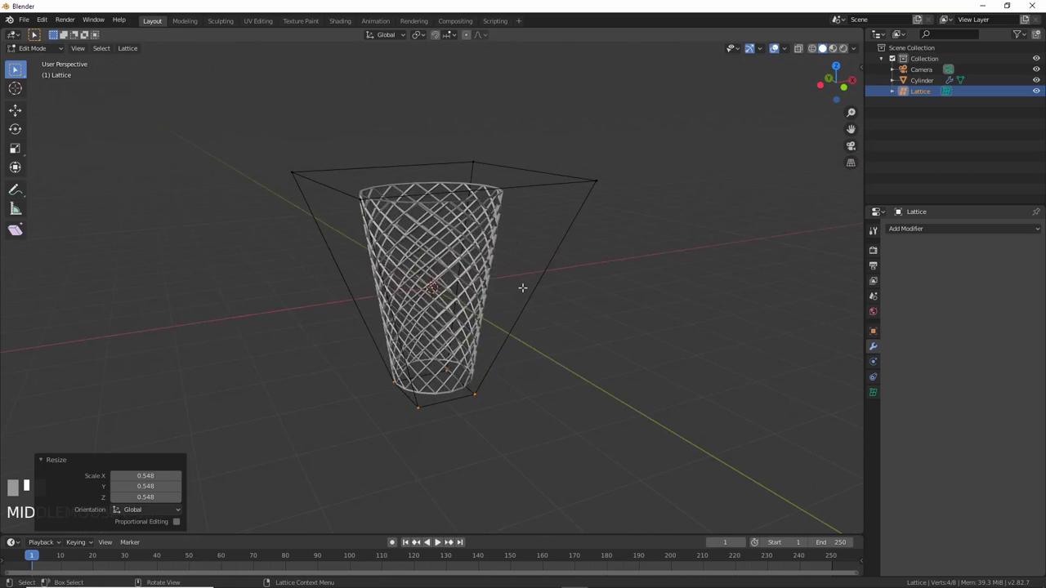
# Raise the lattice's Resolution W to 4.
pyautogui.click(873, 392)
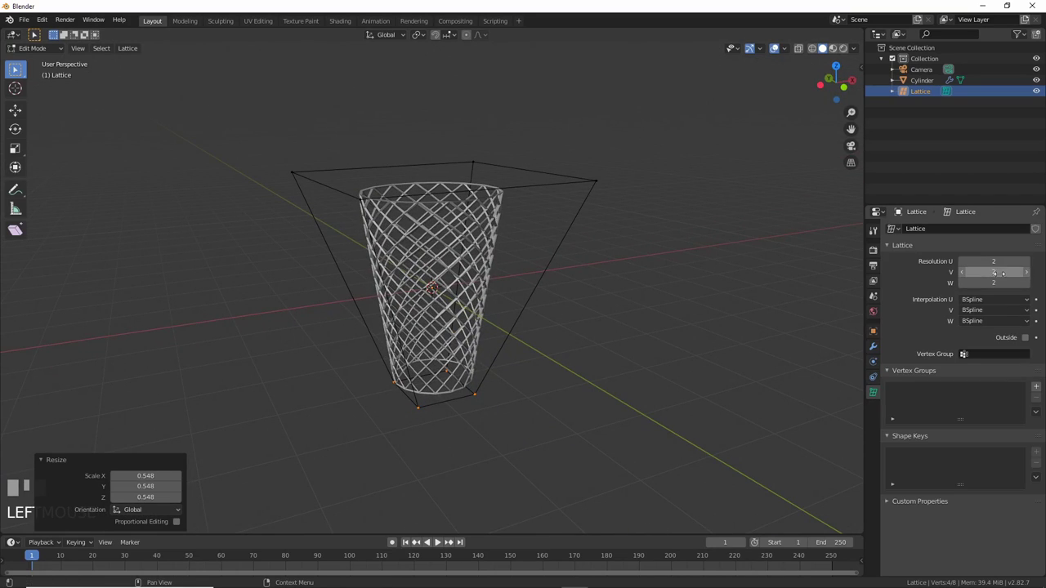
pyautogui.click(1026, 284)
pyautogui.click(1027, 284)
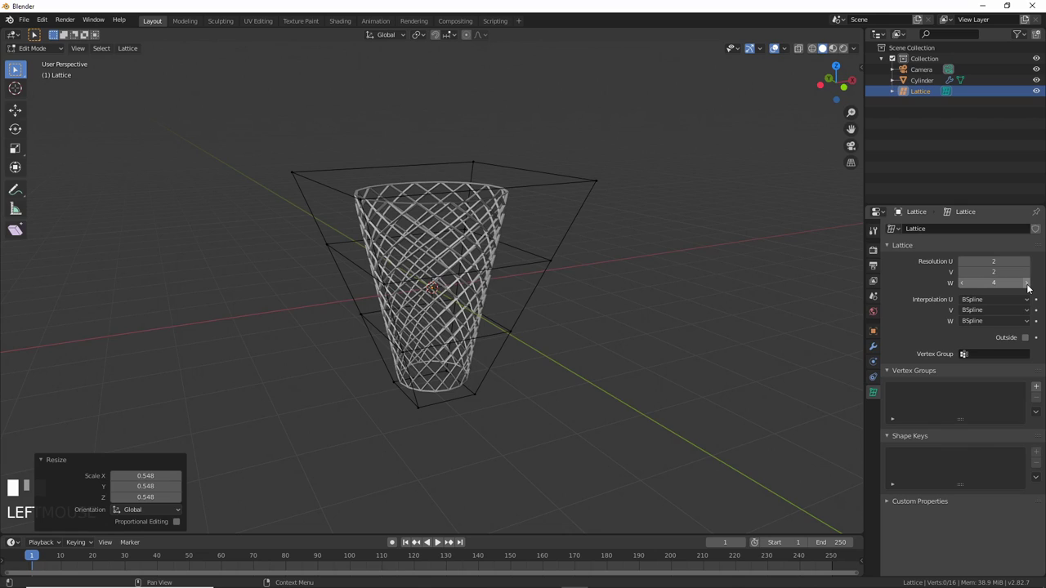
# Shrink the lower lattice points to 0.548 so the cylinder tapers toward the bottom.
pyautogui.moveTo(310, 282); pyautogui.dragTo(567, 357)
pyautogui.press('s')
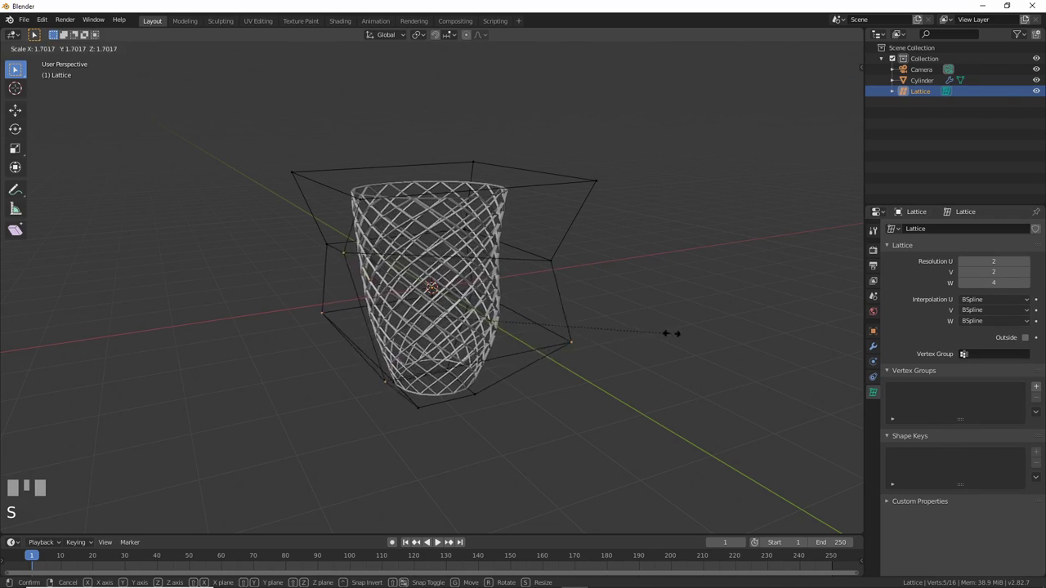
pyautogui.click(671, 332)
pyautogui.moveTo(245, 123); pyautogui.dragTo(586, 302)
# Spread the lattice's top ring outward to widen the basket's rim.
pyautogui.press('s')
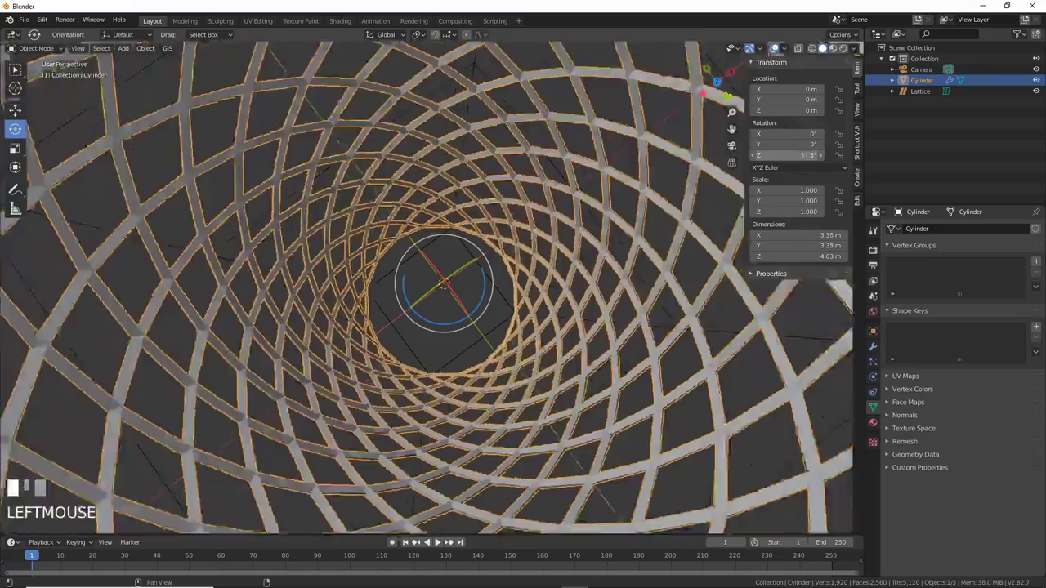
pyautogui.moveTo(732, 128); pyautogui.dragTo(858, 154)
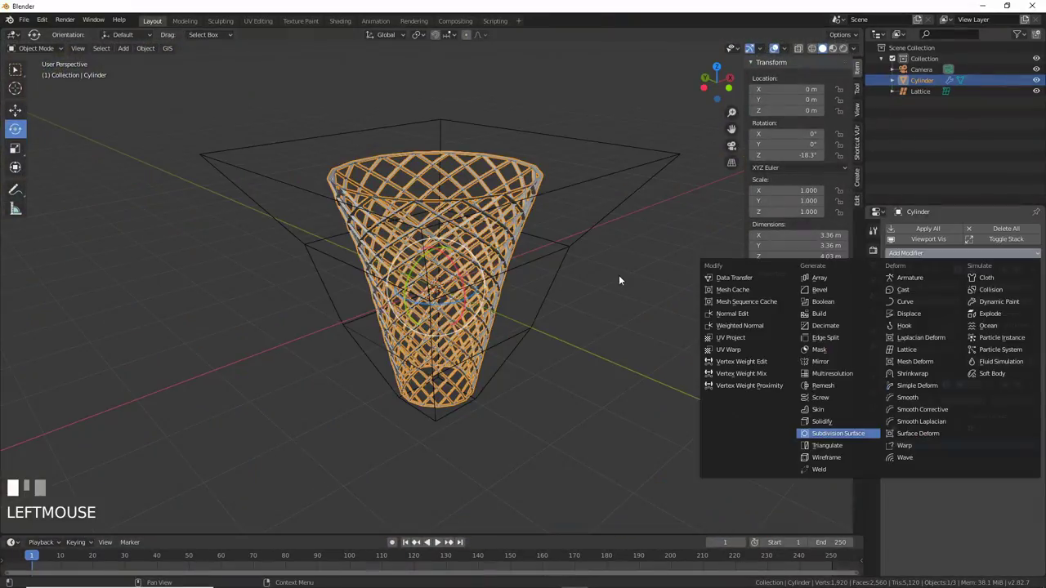
pyautogui.scroll(4, 590, 358)
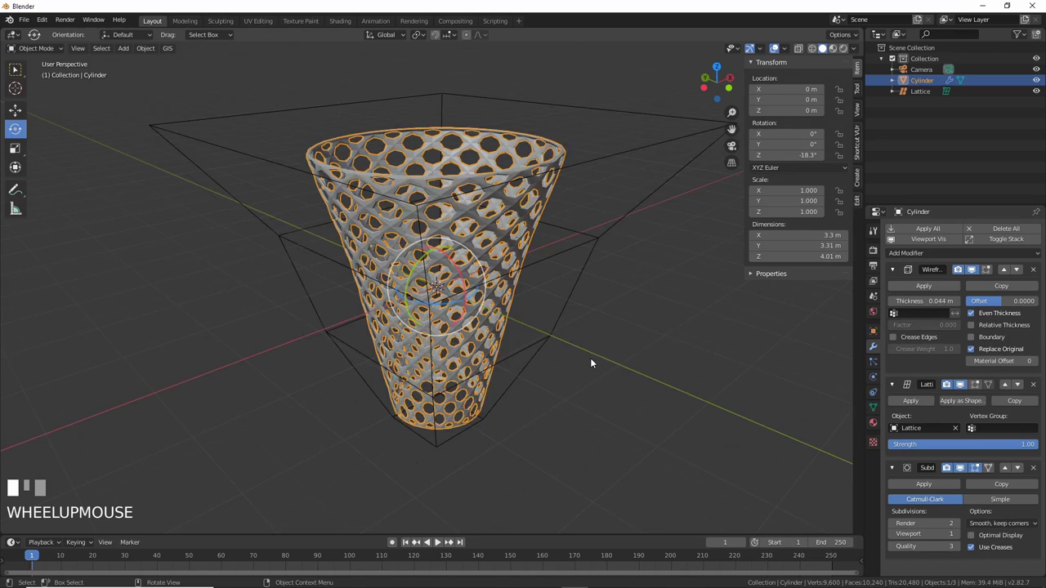
pyautogui.moveTo(590, 363); pyautogui.dragTo(601, 361, button='middle')
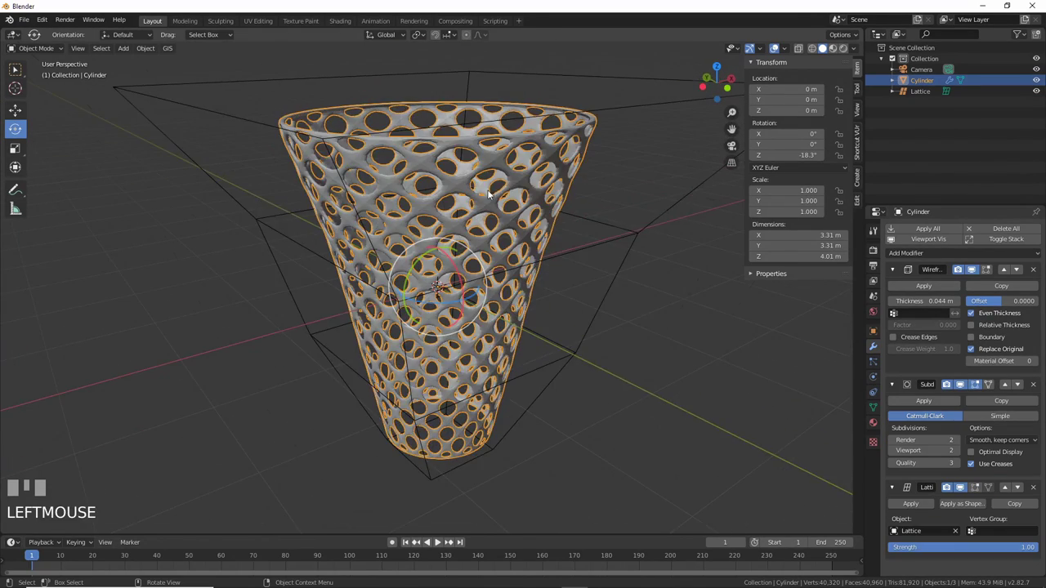
pyautogui.scroll(6, 395, 138)
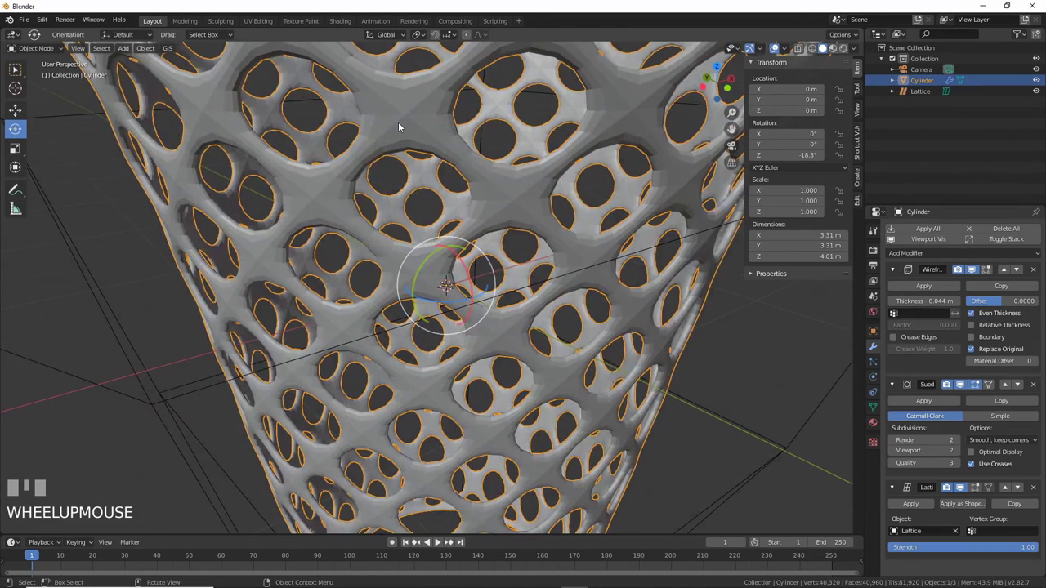
# Apply Shade Smooth to the cylinder and deselect it.
pyautogui.rightClick(398, 122)
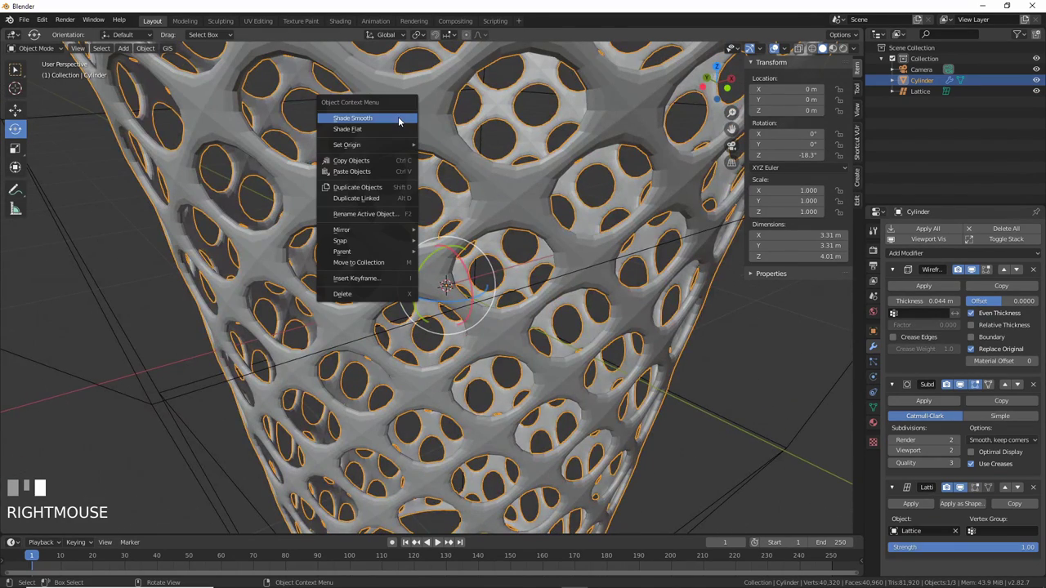
pyautogui.click(357, 121)
pyautogui.scroll(-8, 620, 282)
pyautogui.click(619, 283)
pyautogui.moveTo(619, 283); pyautogui.dragTo(619, 374, button='middle')
# In Edit Mode, delete the cylinder's top and bottom cap faces.
pyautogui.scroll(6, 616, 371)
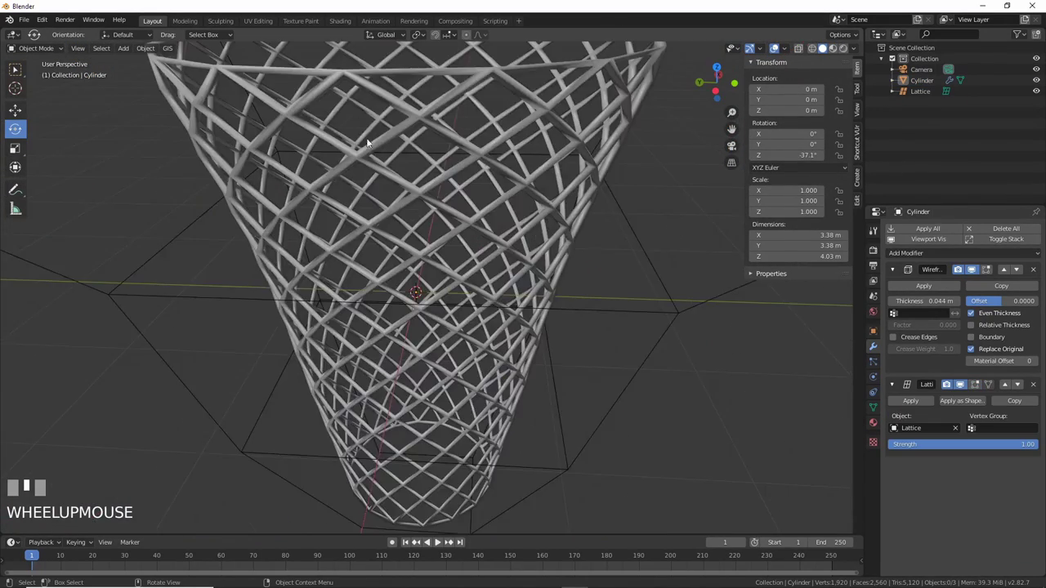
pyautogui.scroll(-3, 377, 132)
pyautogui.press('Tab')
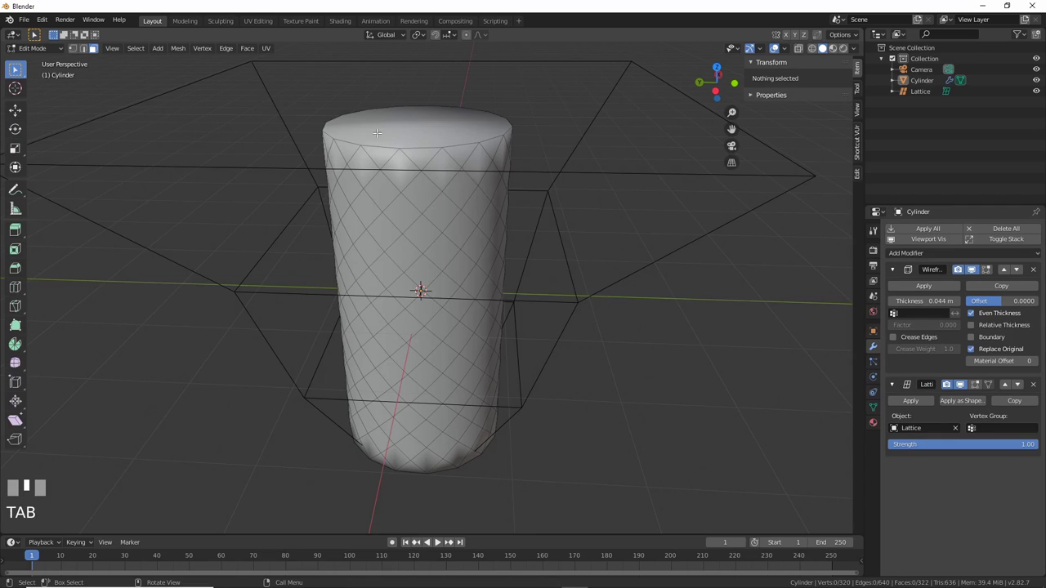
pyautogui.click(376, 133)
pyautogui.press('Delete')
pyautogui.click(378, 130)
pyautogui.moveTo(378, 130); pyautogui.dragTo(490, 343, button='middle')
pyautogui.click(456, 381)
pyautogui.press('Delete')
pyautogui.click(545, 286)
pyautogui.moveTo(545, 286); pyautogui.dragTo(566, 374, button='middle')
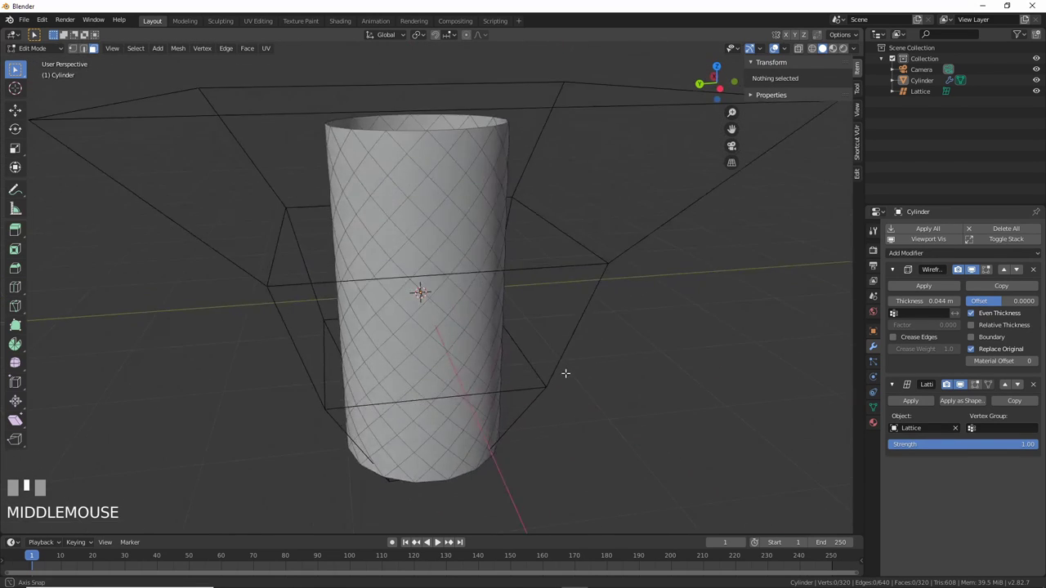
# In Object Mode, enable Boundary in the Wireframe modifier for solid rims.
pyautogui.press('Tab')
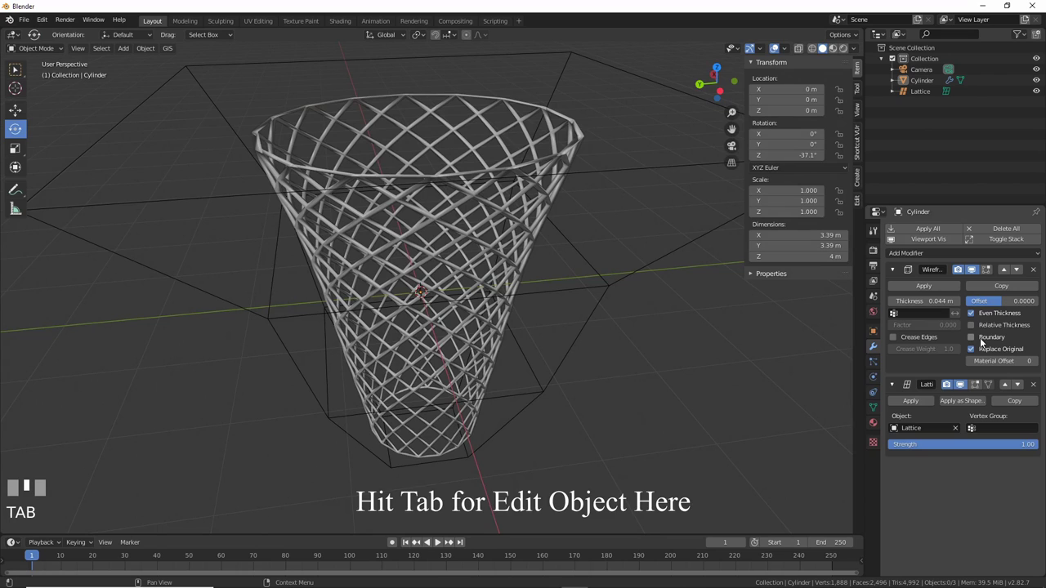
pyautogui.click(980, 340)
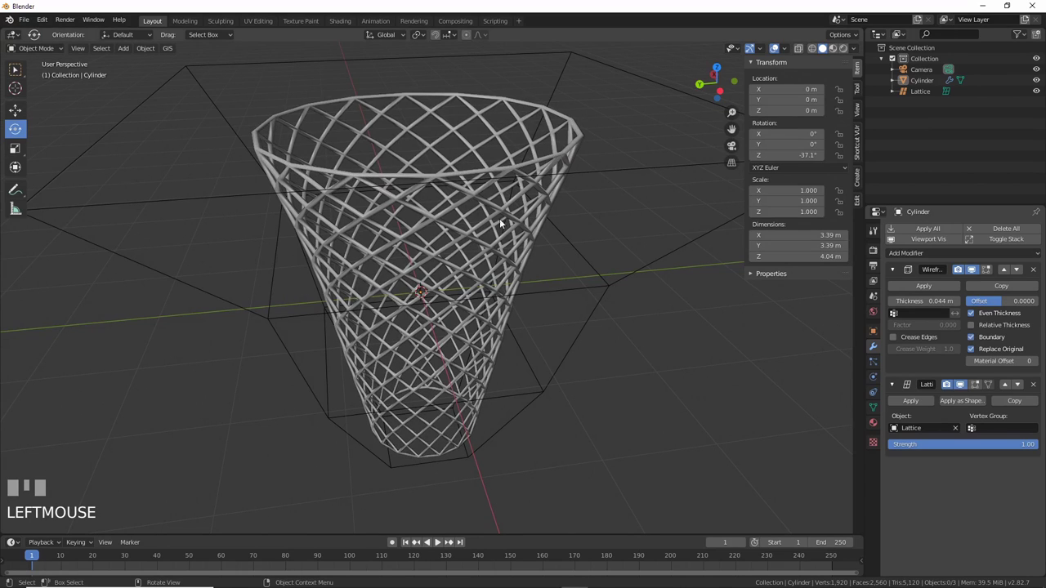
pyautogui.moveTo(753, 389); pyautogui.dragTo(642, 404, button='middle')
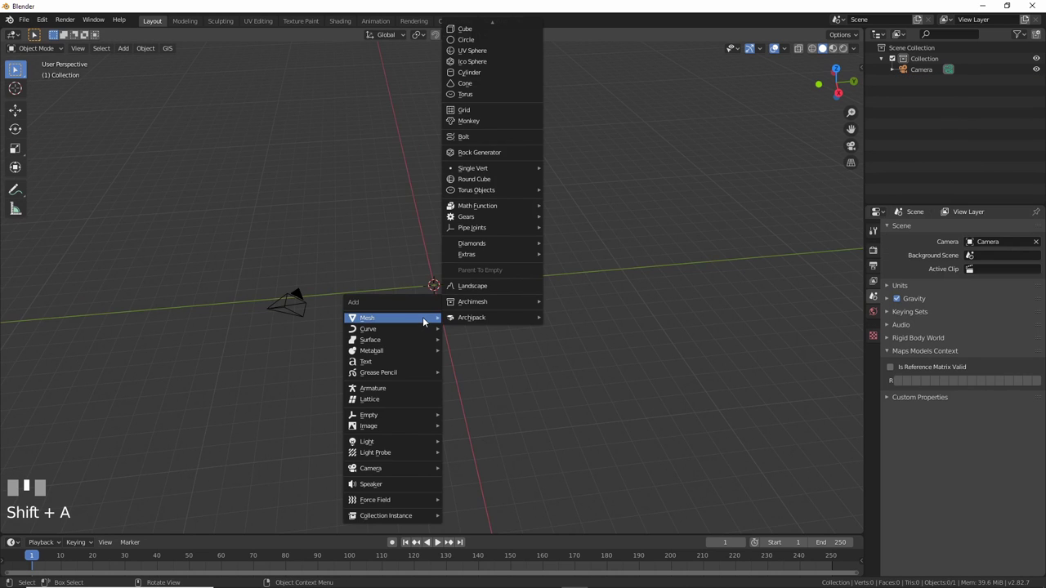
# Add a 2 m Grid with 11 X and Y subdivisions at the scene centre.
pyautogui.click(482, 110)
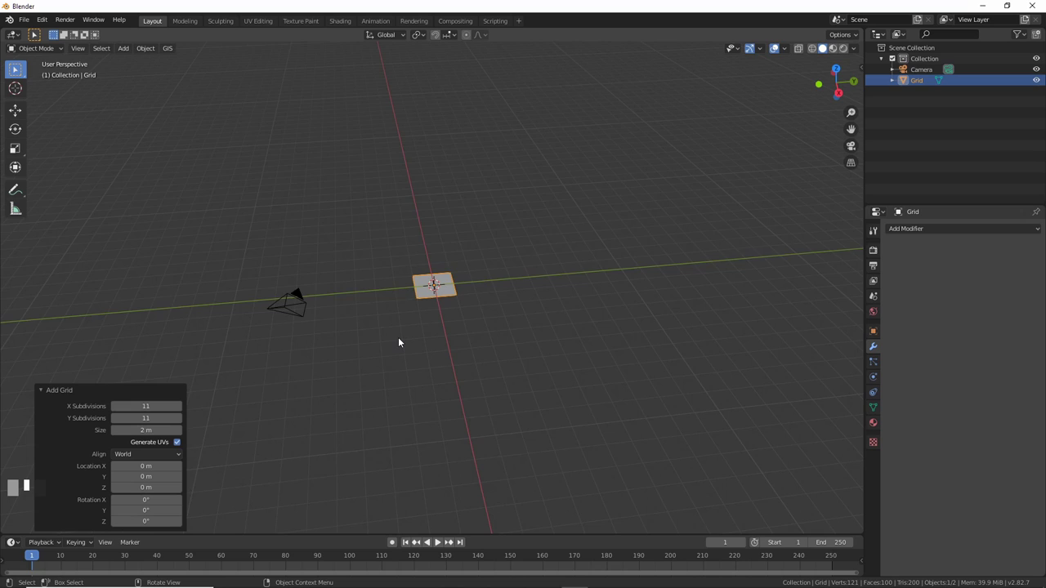
pyautogui.scroll(8, 398, 337)
pyautogui.scroll(2, 399, 342)
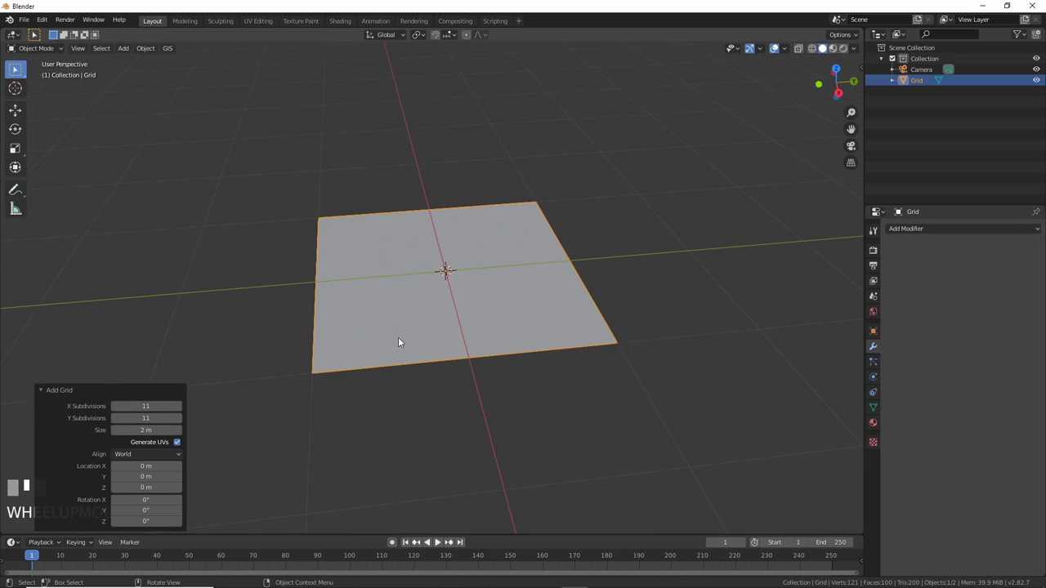
pyautogui.moveTo(401, 343); pyautogui.dragTo(402, 360, button='middle')
pyautogui.click(402, 357)
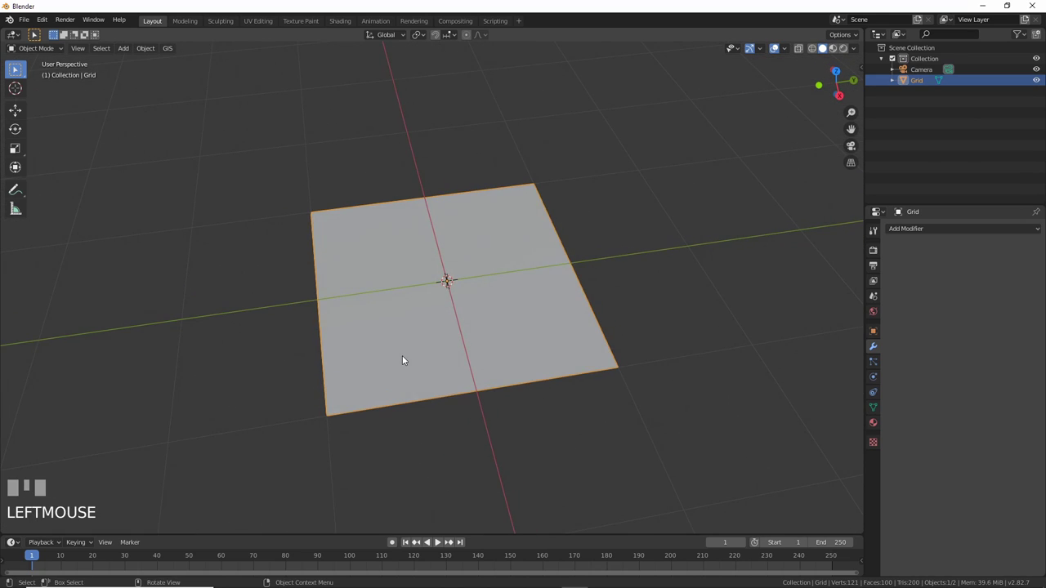
pyautogui.press('Tab')
# Un-subdivide the grid into a diagonal diamond pattern.
pyautogui.moveTo(402, 357); pyautogui.dragTo(398, 366, button='middle')
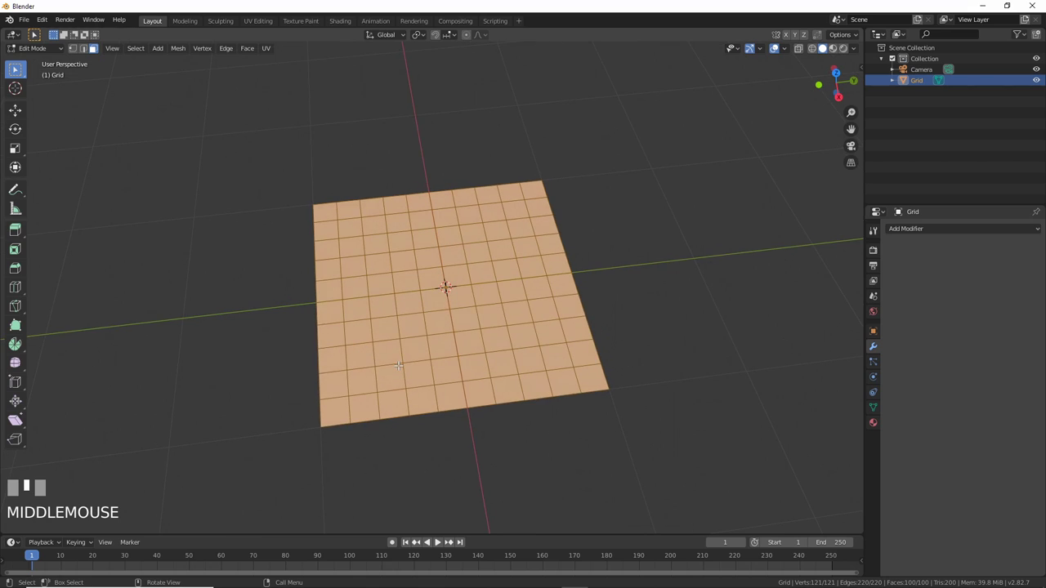
pyautogui.click(220, 47)
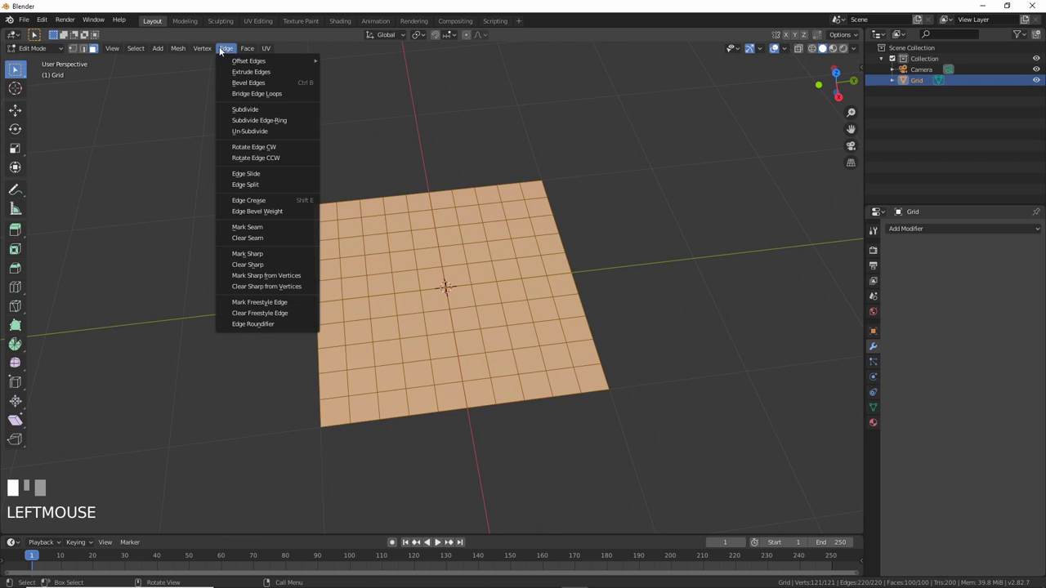
pyautogui.click(239, 128)
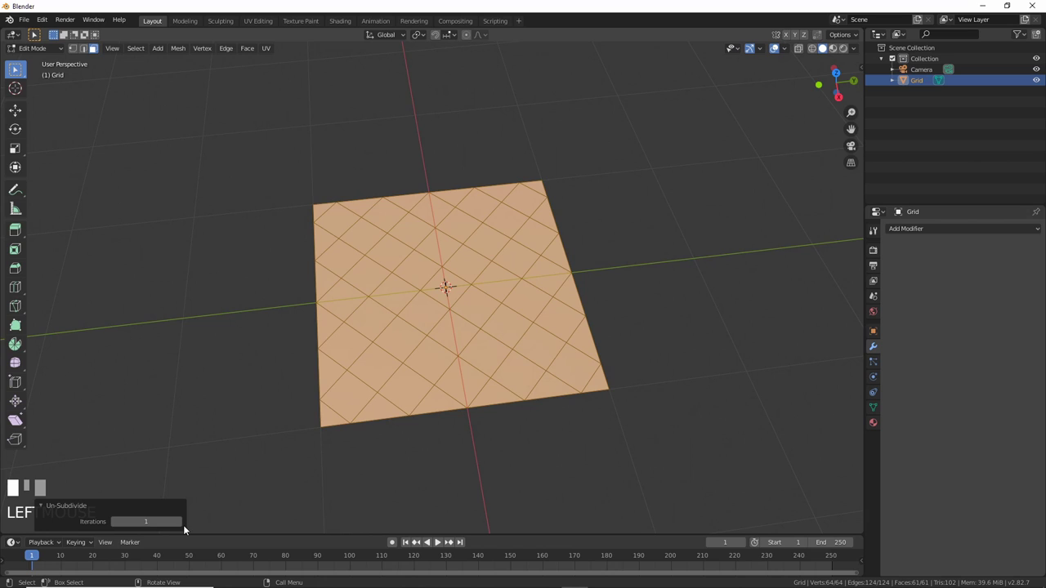
# Add a Wireframe modifier to the grid at 0.012 m thickness.
pyautogui.click(964, 229)
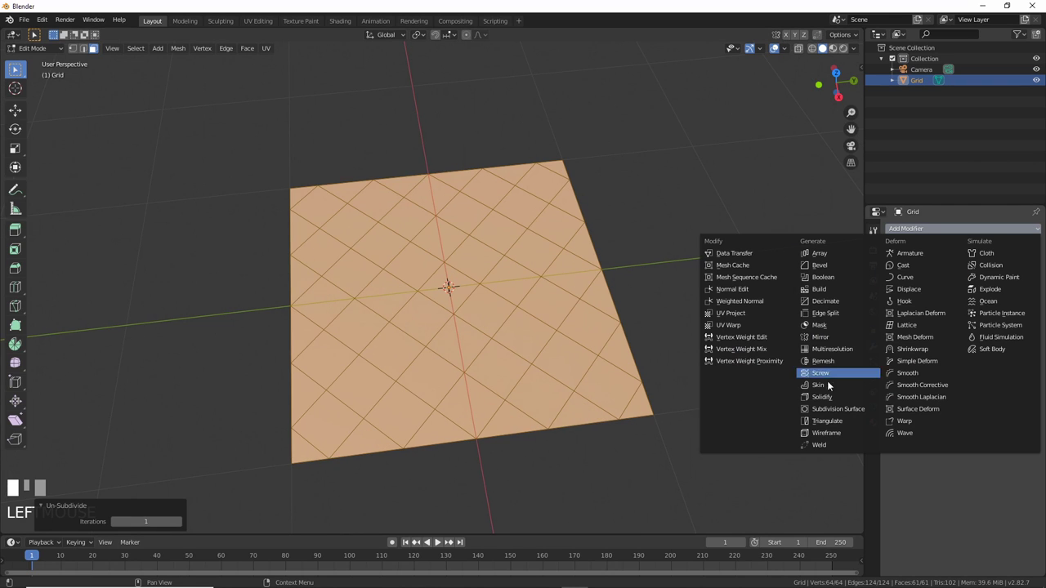
pyautogui.click(822, 432)
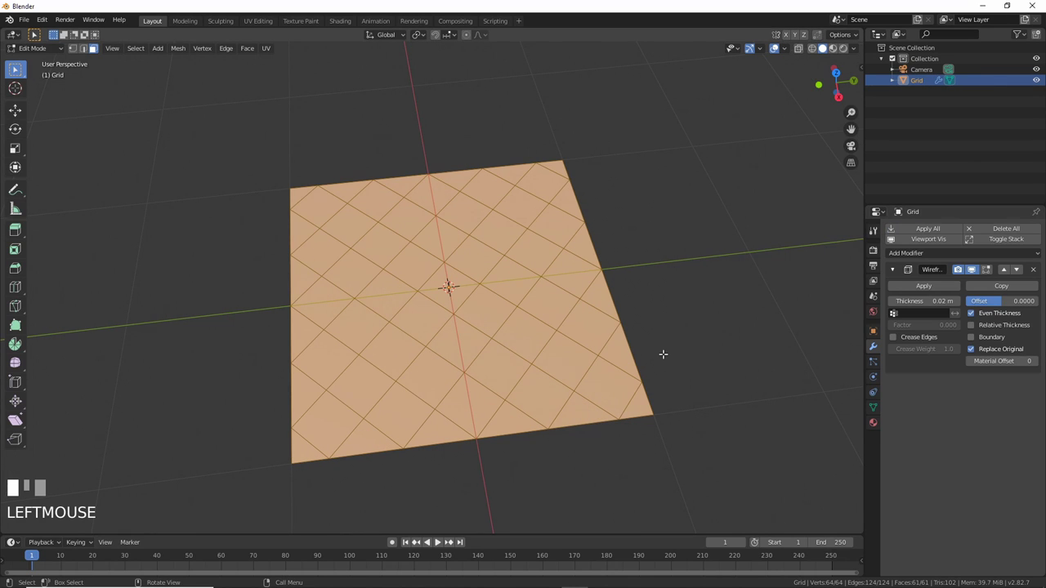
pyautogui.press('Tab')
pyautogui.moveTo(637, 364)
pyautogui.mouseDown(button='middle')
pyautogui.moveTo(612, 385)
pyautogui.moveTo(614, 397)
pyautogui.moveTo(626, 365)
pyautogui.mouseUp(button='middle')
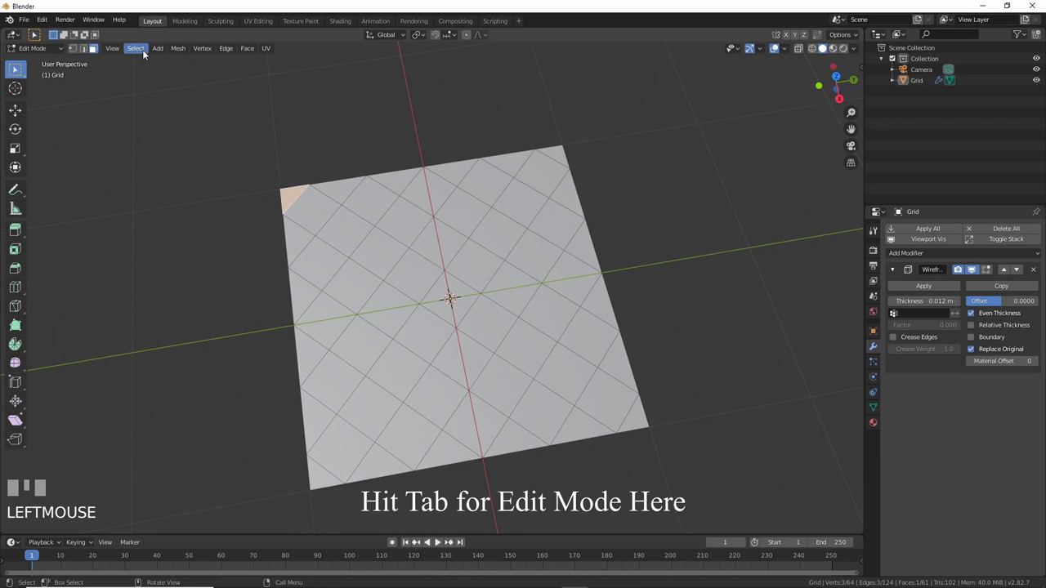
# Select all the grid's triangular border faces by polygon side count, delete them, and return to Object Mode.
pyautogui.click(142, 49)
pyautogui.moveTo(157, 169)
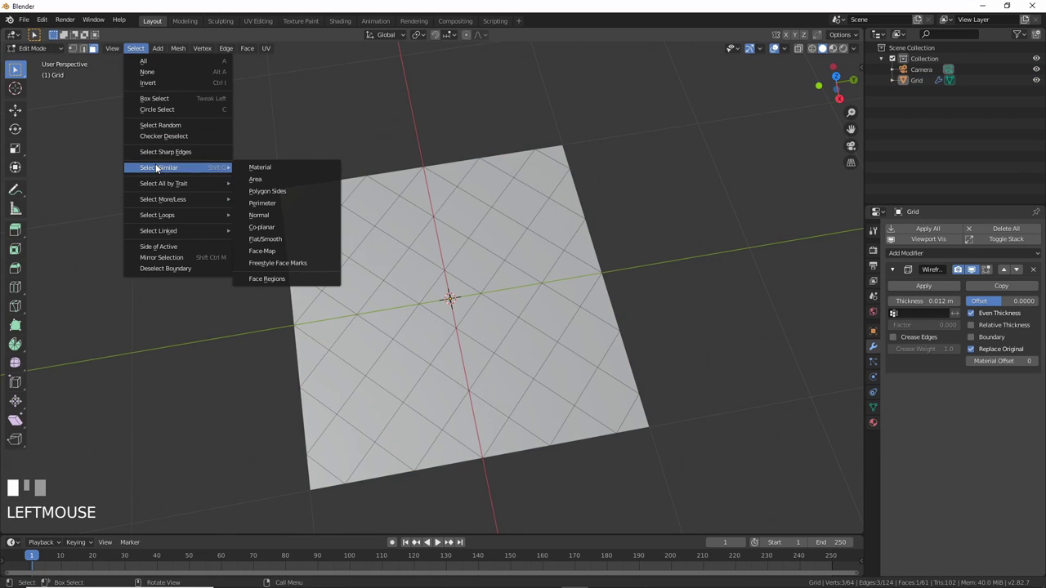
pyautogui.click(255, 193)
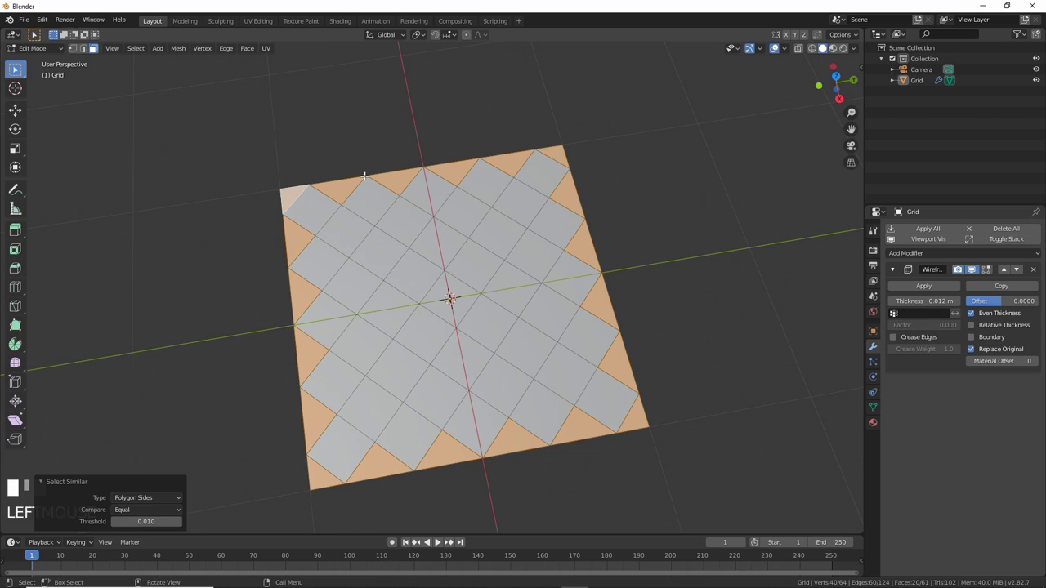
pyautogui.press('Delete')
pyautogui.click(513, 183)
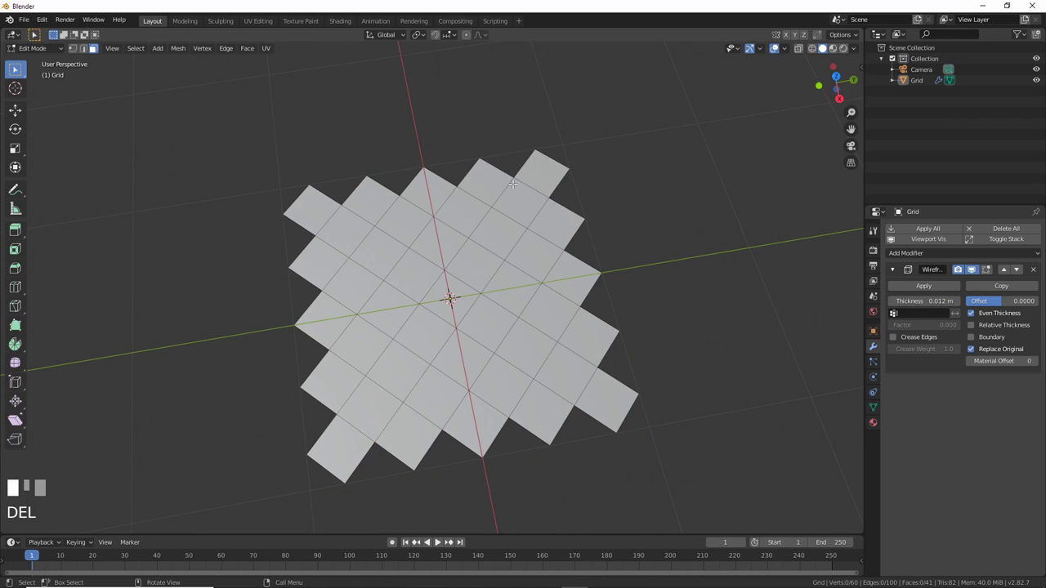
pyautogui.press('Tab')
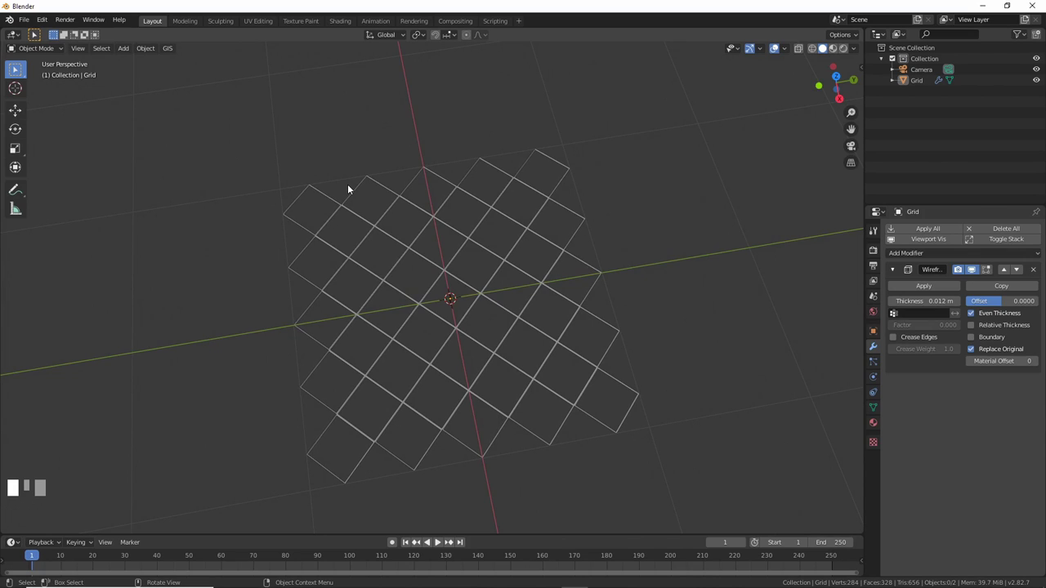
# Give the Grid an Array modifier with Count 2, doubling the diagonal lattice fence.
pyautogui.scroll(-4, 348, 189)
pyautogui.scroll(3, 348, 189)
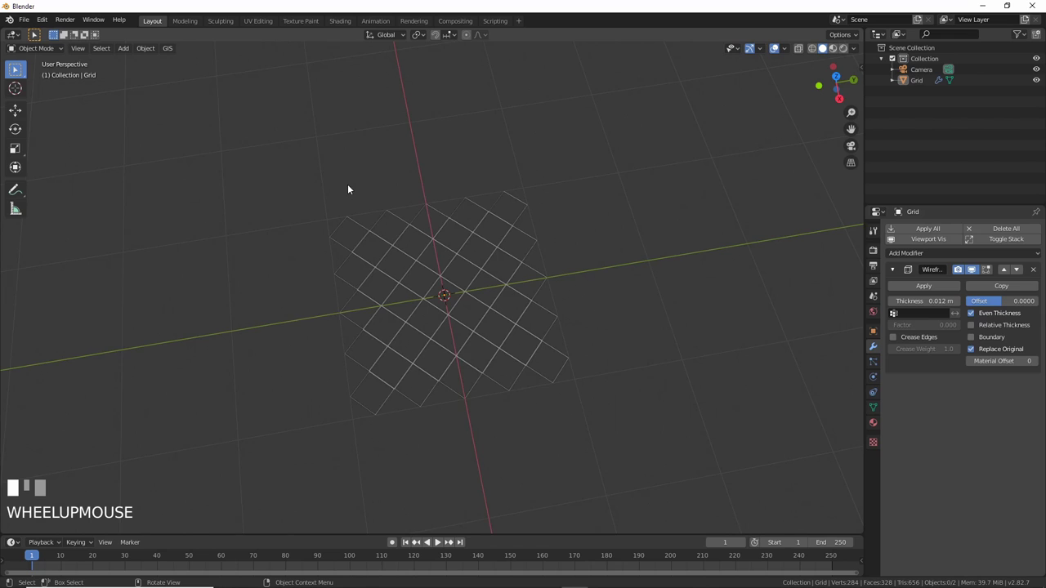
pyautogui.moveTo(348, 251); pyautogui.dragTo(360, 291, button='middle')
pyautogui.scroll(-1, 360, 291)
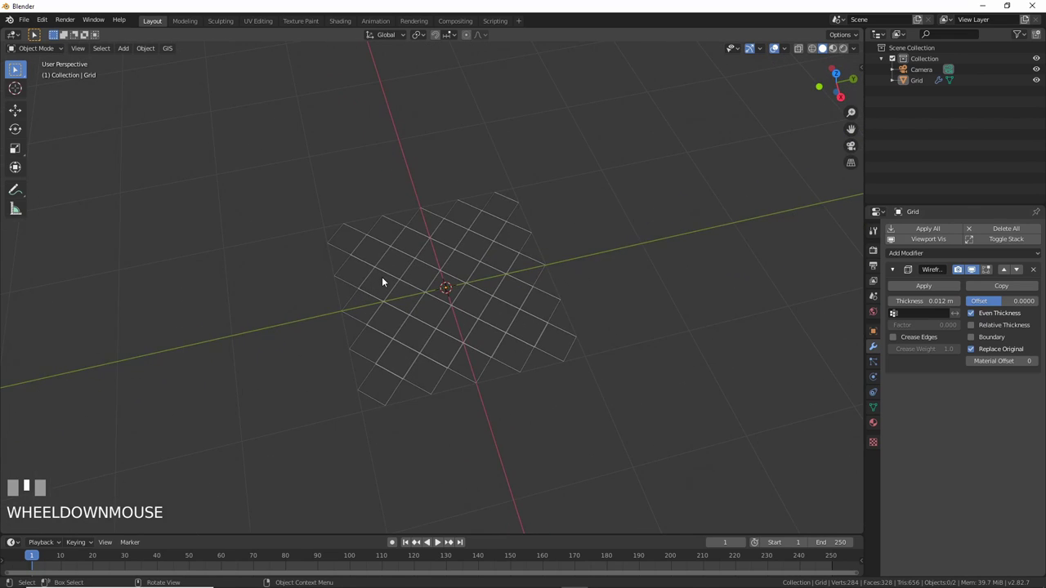
pyautogui.click(383, 279)
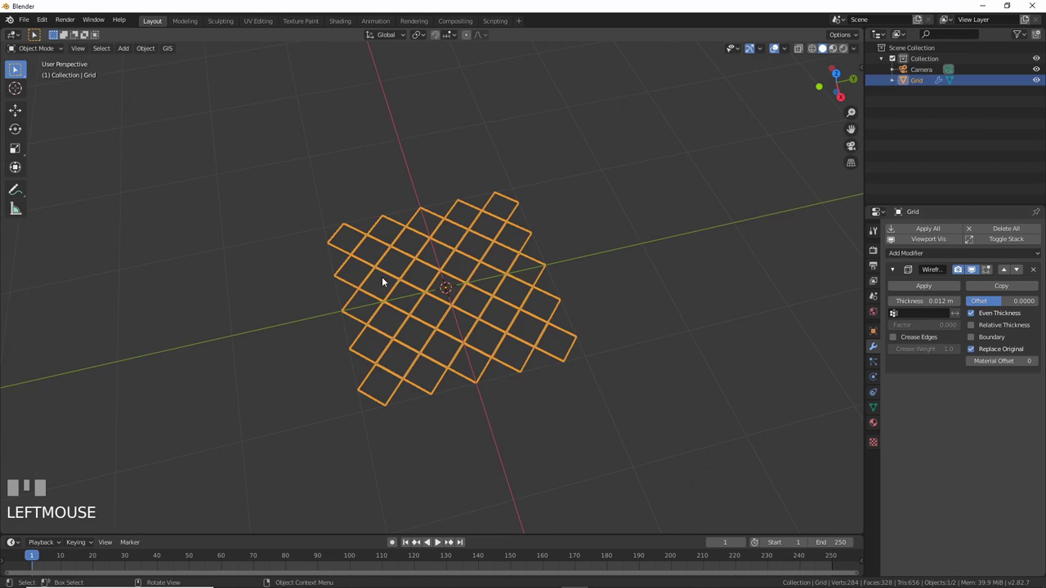
pyautogui.click(927, 253)
pyautogui.click(856, 277)
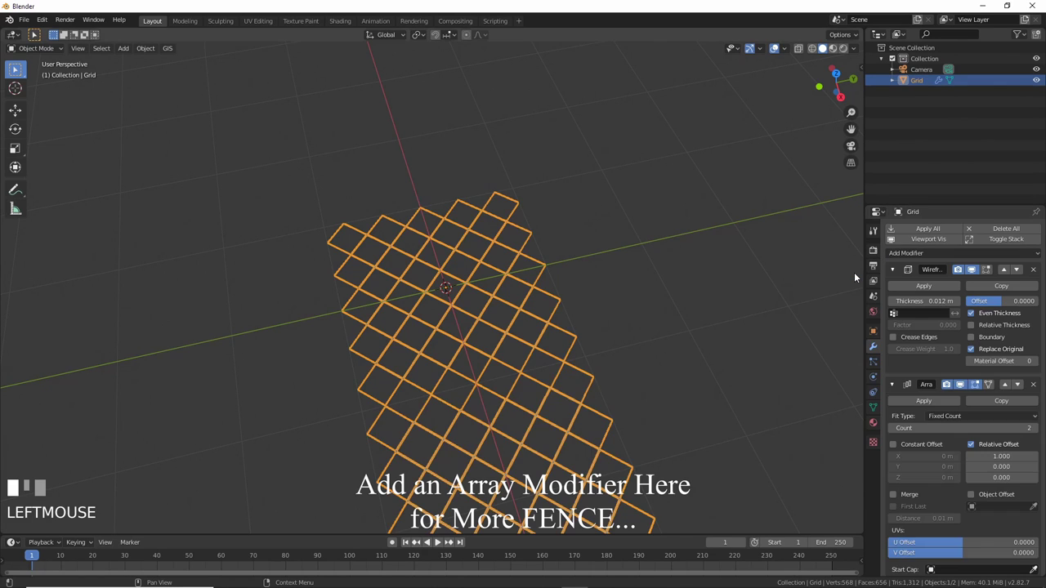
pyautogui.moveTo(696, 313)
pyautogui.mouseDown(button='middle')
pyautogui.moveTo(780, 322)
pyautogui.moveTo(708, 323)
pyautogui.mouseUp(button='middle')
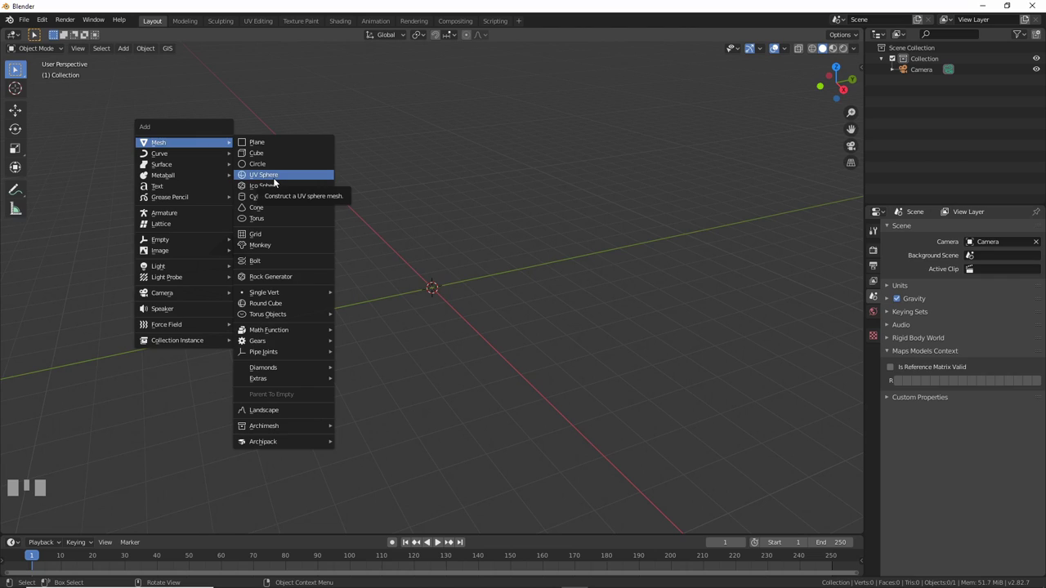
# Add a 1 m UV sphere with 32 segments and 16 rings at the origin.
pyautogui.click(273, 177)
pyautogui.scroll(5, 397, 332)
pyautogui.click(69, 525)
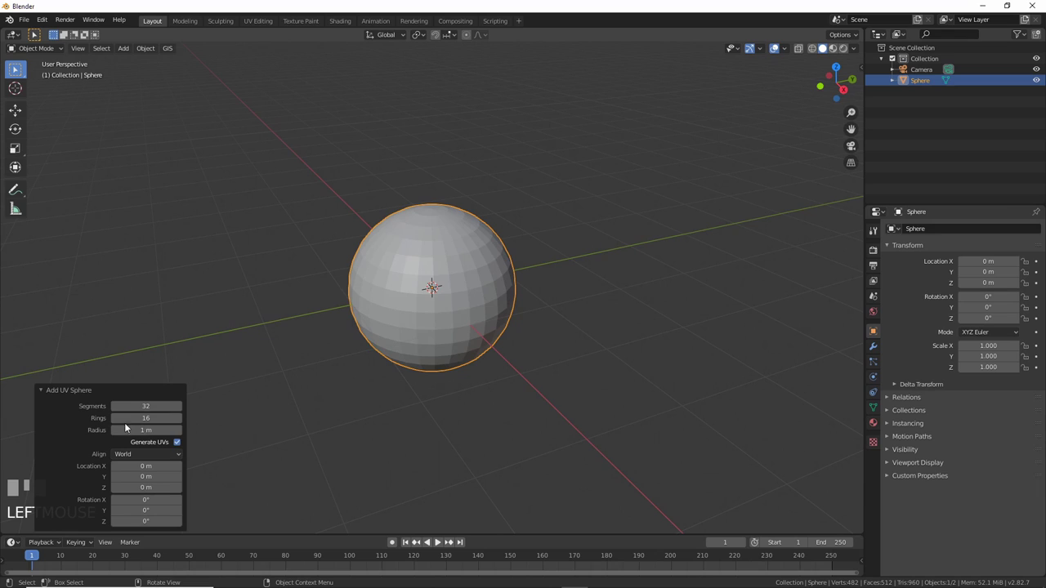
# Un-subdivide the sphere's mesh with Iterations 1 for a diamond pattern, then return to Object Mode.
pyautogui.press('Tab')
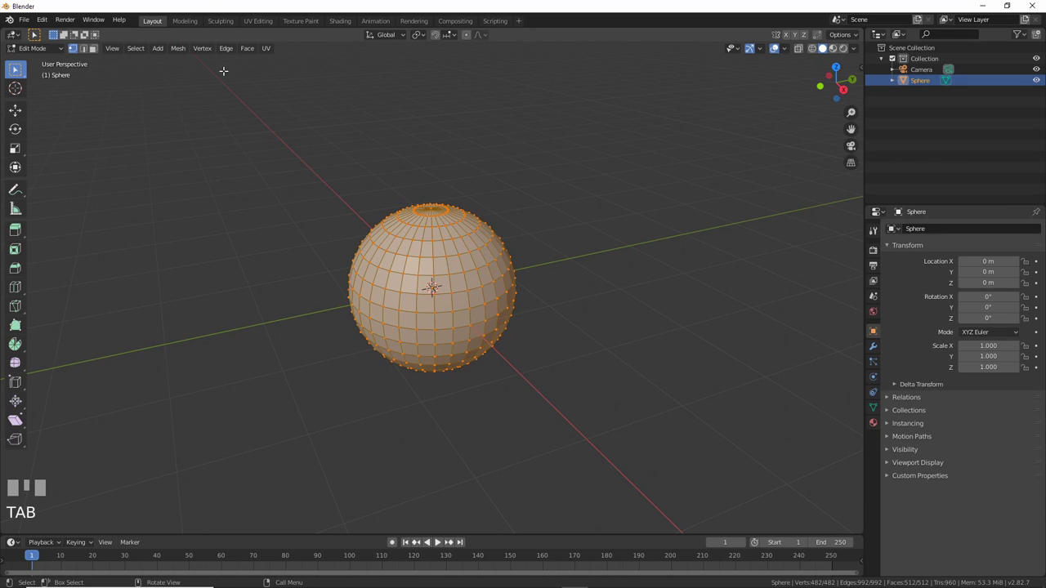
pyautogui.click(225, 48)
pyautogui.click(235, 127)
pyautogui.moveTo(144, 531); pyautogui.dragTo(131, 531)
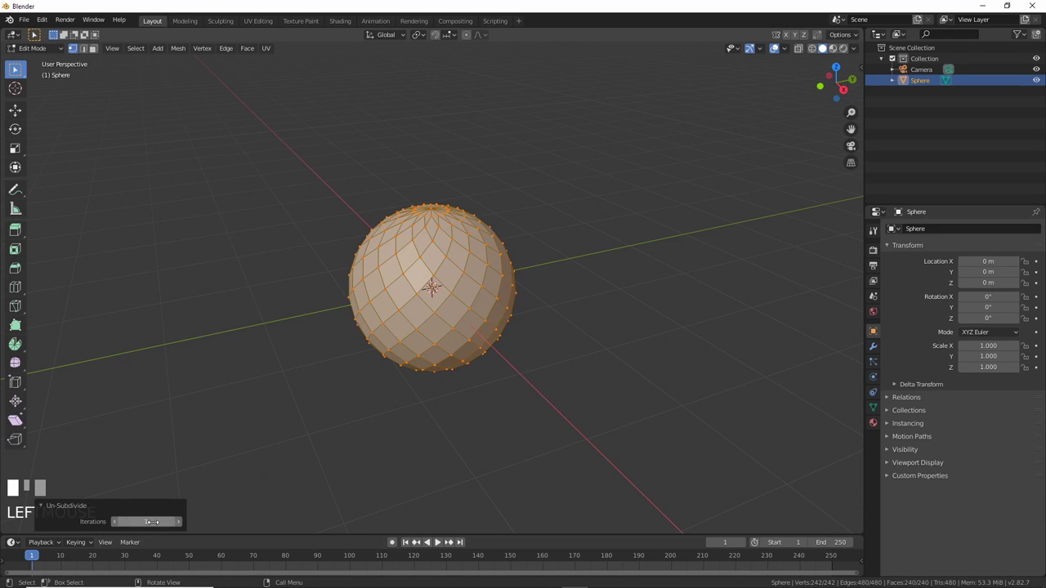
pyautogui.moveTo(556, 352); pyautogui.dragTo(609, 327, button='middle')
pyautogui.press('Tab')
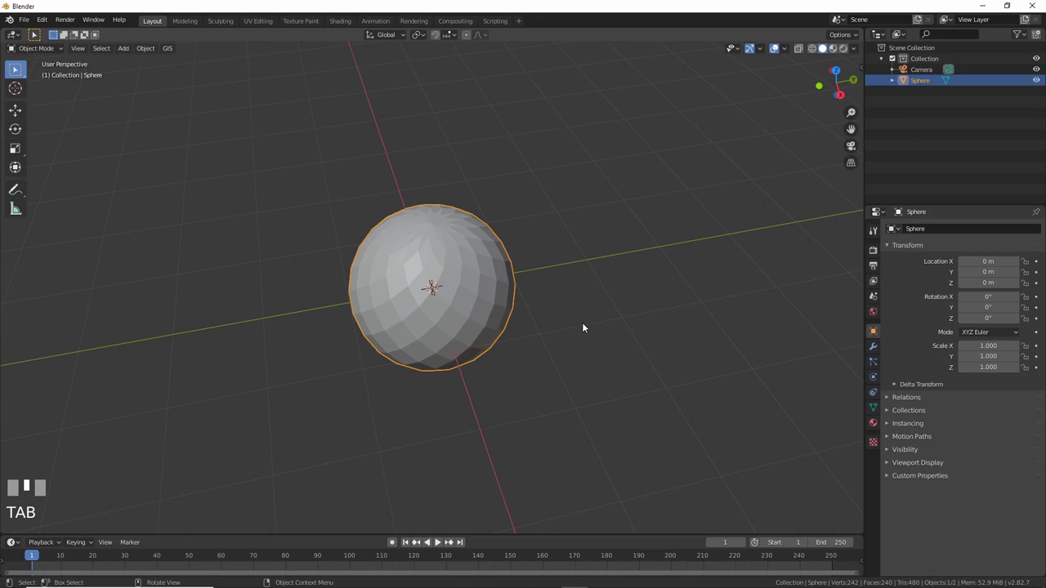
pyautogui.scroll(5, 496, 389)
# Add a Wireframe modifier to the UV sphere to turn its faces into struts.
pyautogui.moveTo(506, 365); pyautogui.dragTo(506, 366, button='middle')
pyautogui.click(873, 346)
pyautogui.click(905, 253)
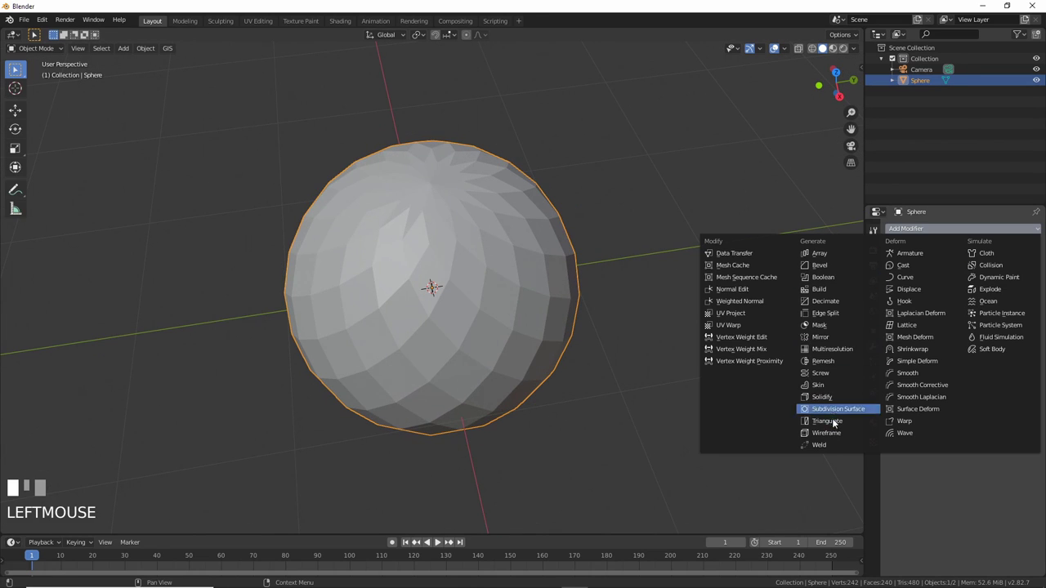
pyautogui.click(830, 409)
pyautogui.click(719, 401)
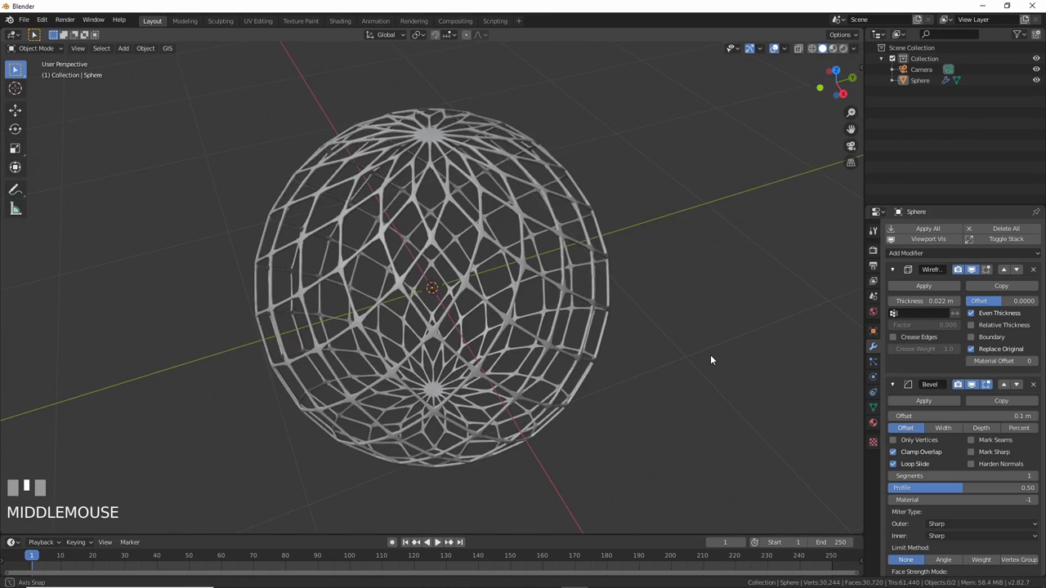
pyautogui.moveTo(711, 355)
pyautogui.mouseDown(button='middle')
pyautogui.moveTo(689, 369)
pyautogui.moveTo(704, 372)
pyautogui.mouseUp(button='middle')
pyautogui.scroll(6, 704, 371)
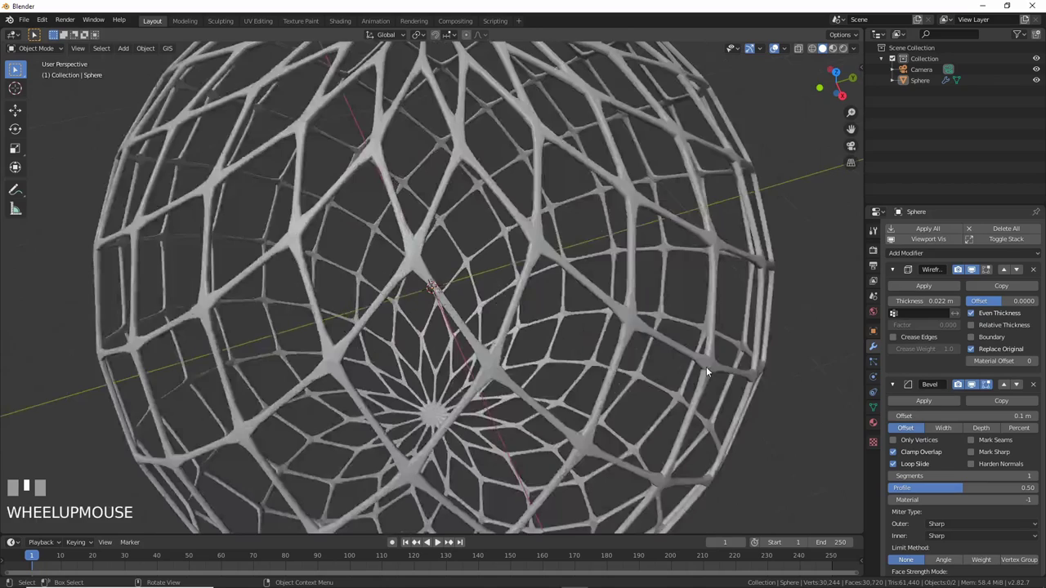
# Apply Shade Smooth to the wireframe sphere.
pyautogui.click(583, 217)
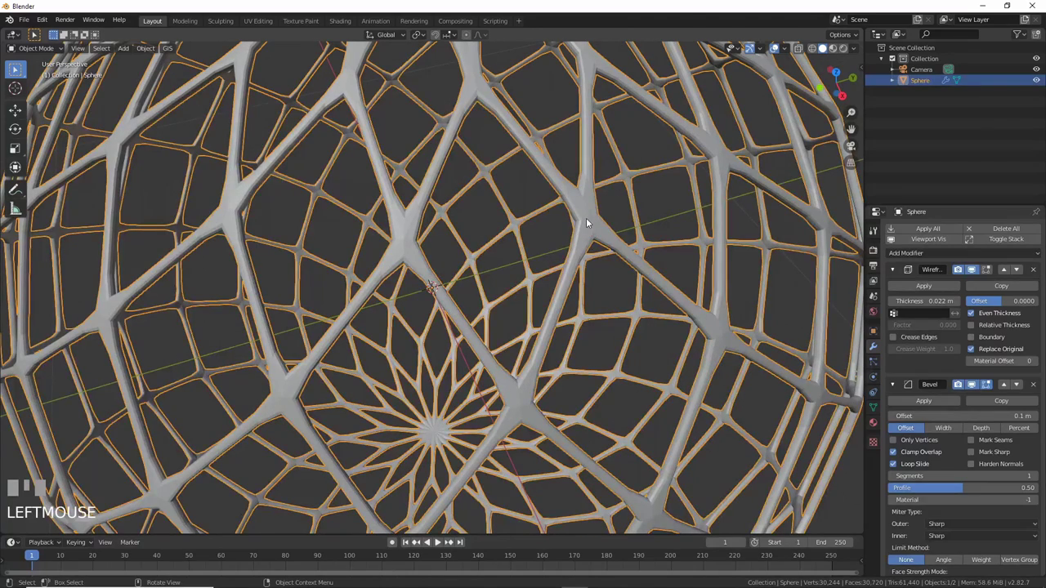
pyautogui.rightClick(586, 223)
pyautogui.click(587, 219)
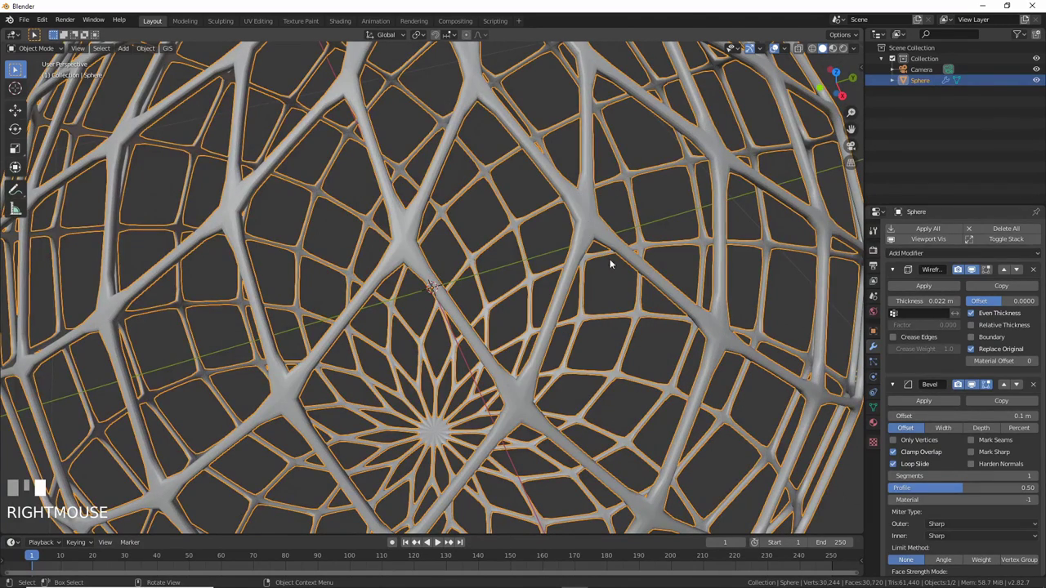
pyautogui.scroll(-6, 628, 327)
pyautogui.click(640, 318)
pyautogui.moveTo(640, 317); pyautogui.dragTo(690, 245, button='middle')
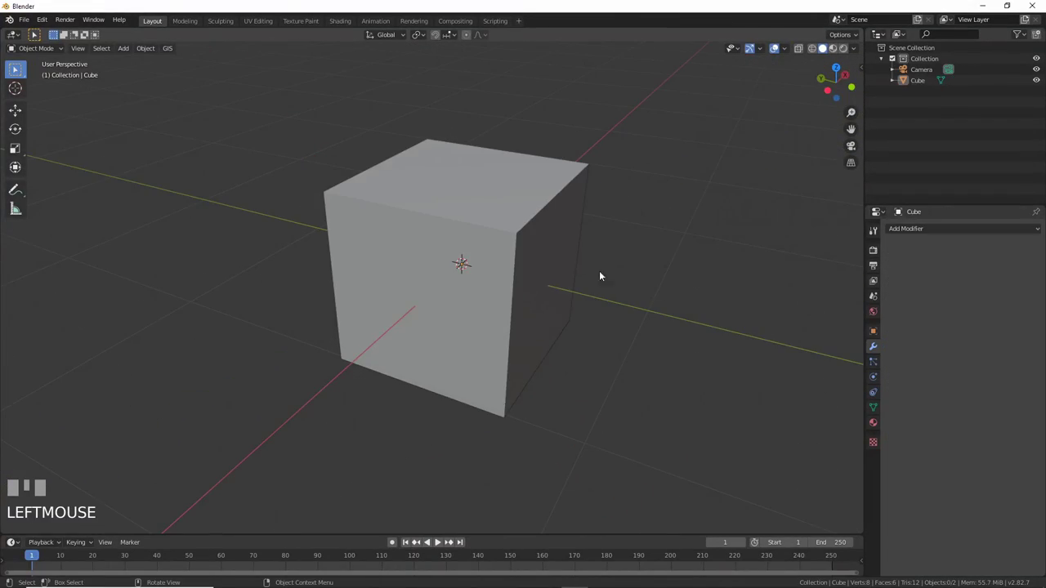
# In Edit Mode, subdivide the cube's edges with 9 cuts, then un-subdivide it into a diagonal pattern.
pyautogui.scroll(-2, 526, 236)
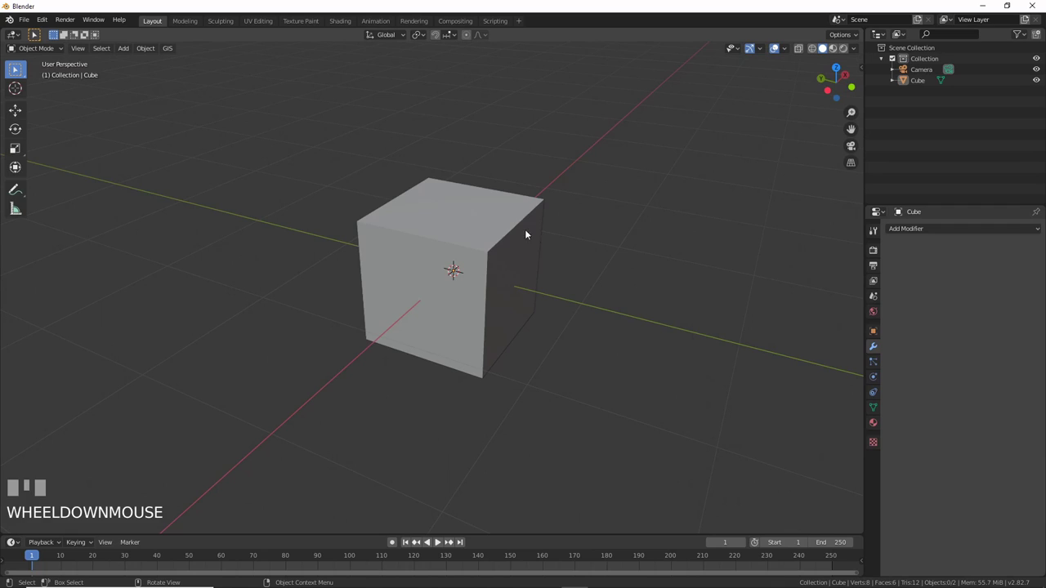
pyautogui.press('Tab')
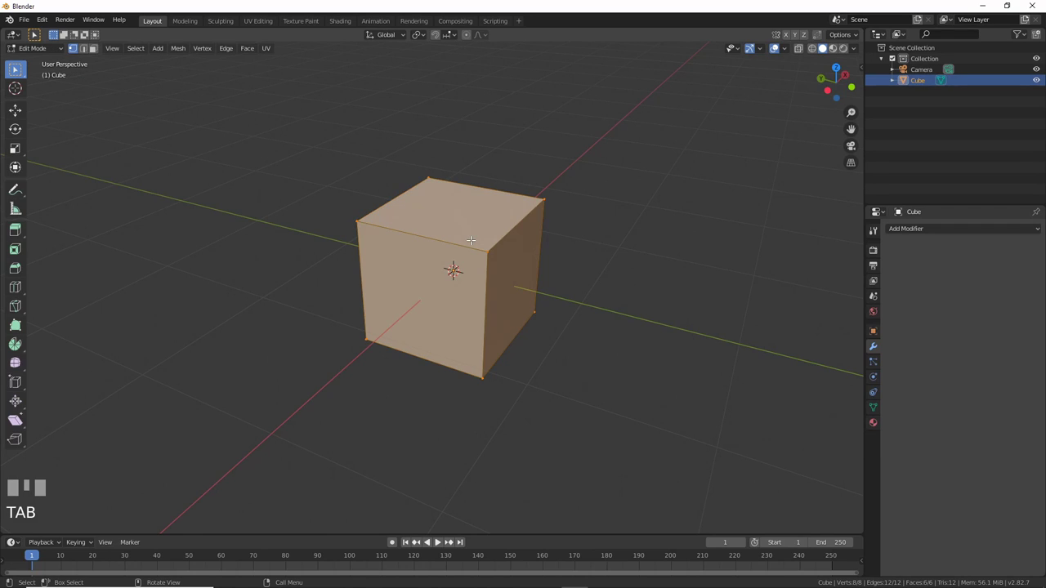
pyautogui.click(225, 49)
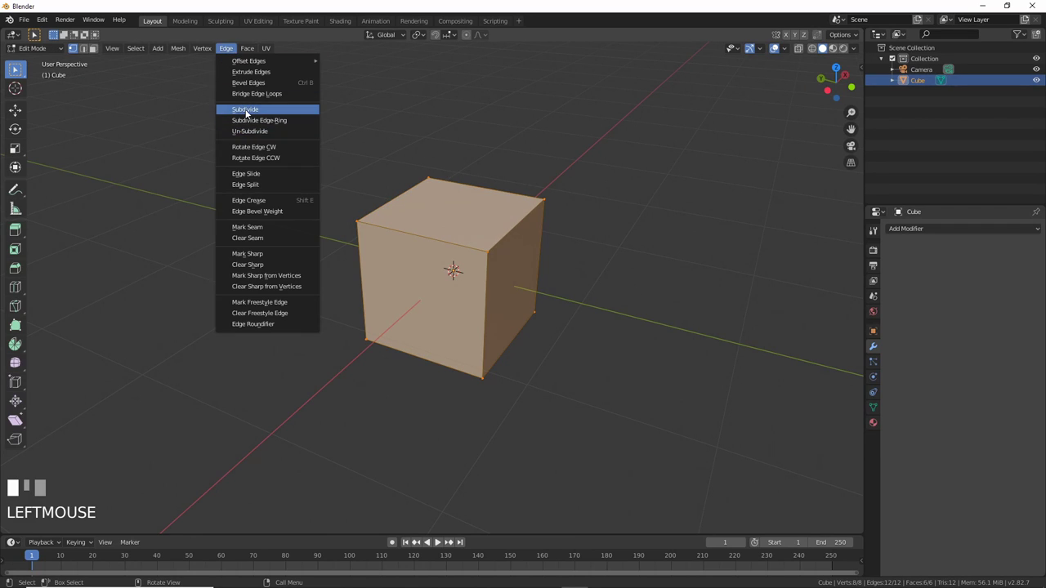
pyautogui.click(245, 111)
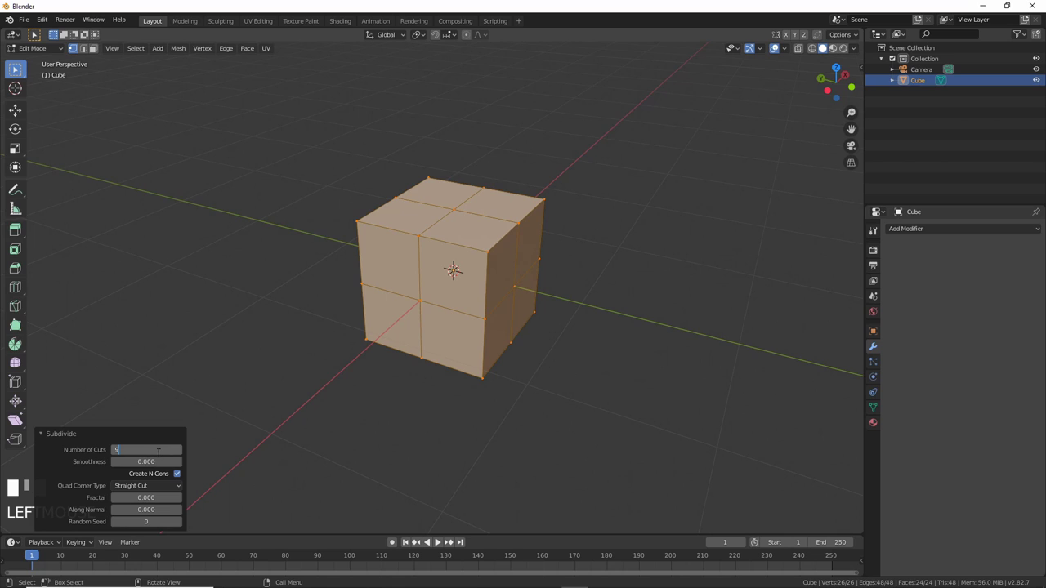
pyautogui.click(225, 48)
pyautogui.click(249, 131)
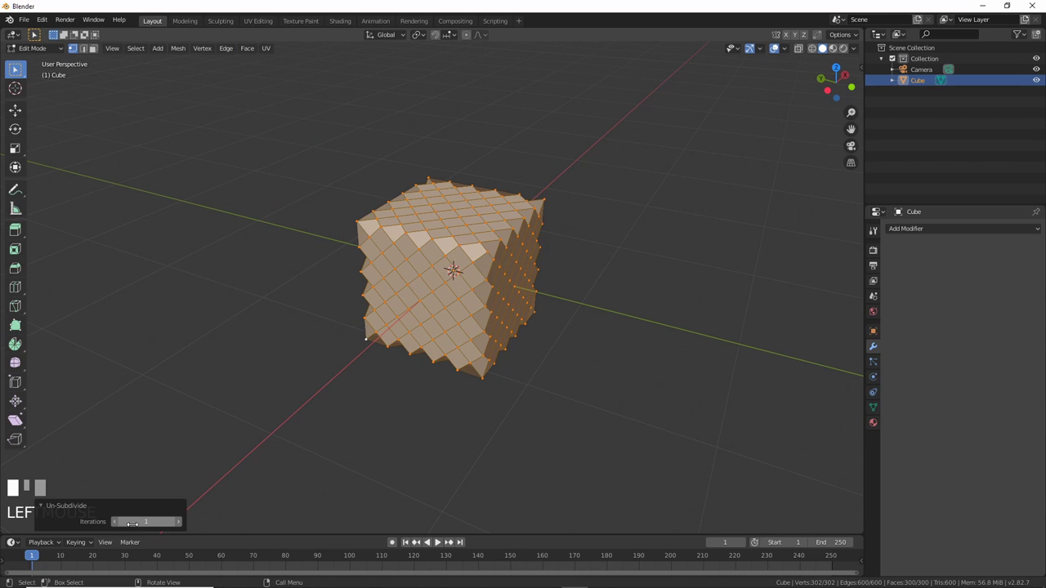
pyautogui.moveTo(131, 523); pyautogui.dragTo(155, 523)
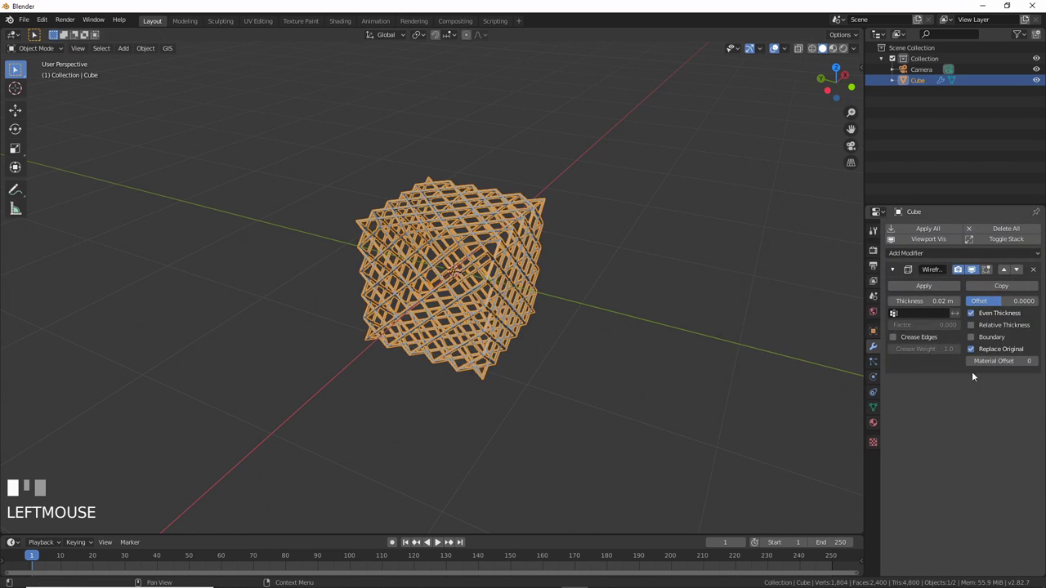
# Thin the lattice cube's wireframe thickness to 0.009 m.
pyautogui.moveTo(944, 301); pyautogui.dragTo(928, 301)
pyautogui.click(485, 429)
pyautogui.scroll(6, 486, 429)
pyautogui.moveTo(485, 429); pyautogui.dragTo(534, 358, button='middle')
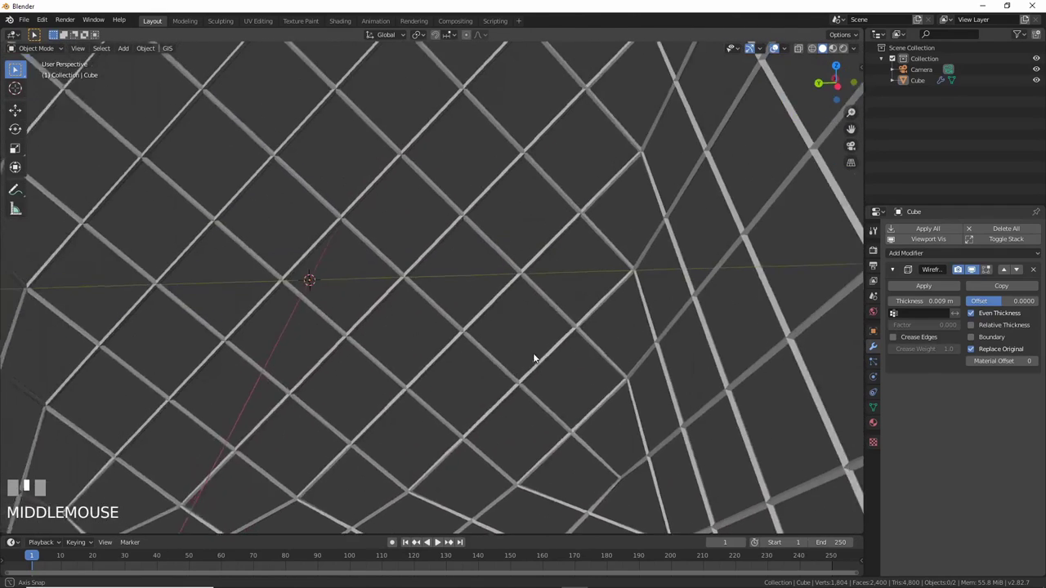
pyautogui.scroll(-6, 535, 357)
# Add a second cube with a 0.043 m Wireframe modifier and a Bevel modifier.
pyautogui.hotkey('shift', 'a')
pyautogui.moveTo(245, 155)
pyautogui.click(345, 167)
pyautogui.click(915, 229)
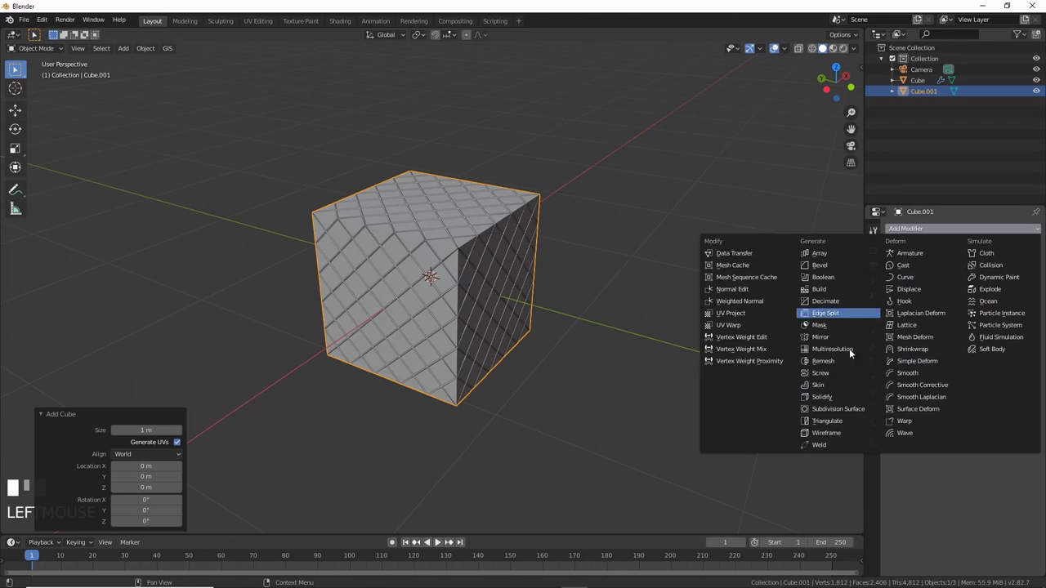
pyautogui.click(833, 433)
pyautogui.click(916, 252)
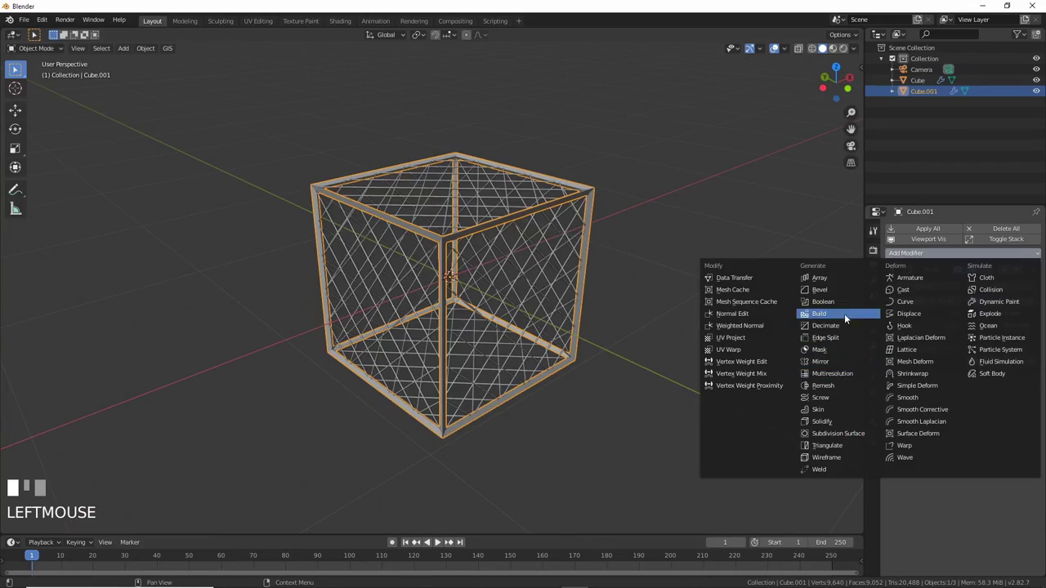
pyautogui.click(845, 290)
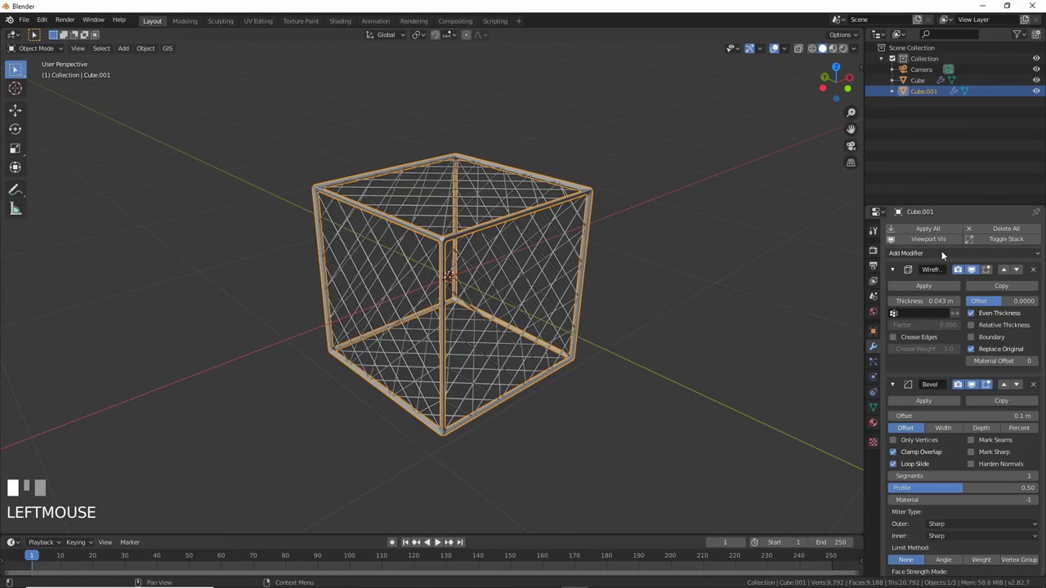
pyautogui.click(652, 372)
pyautogui.moveTo(653, 372); pyautogui.dragTo(657, 402, button='middle')
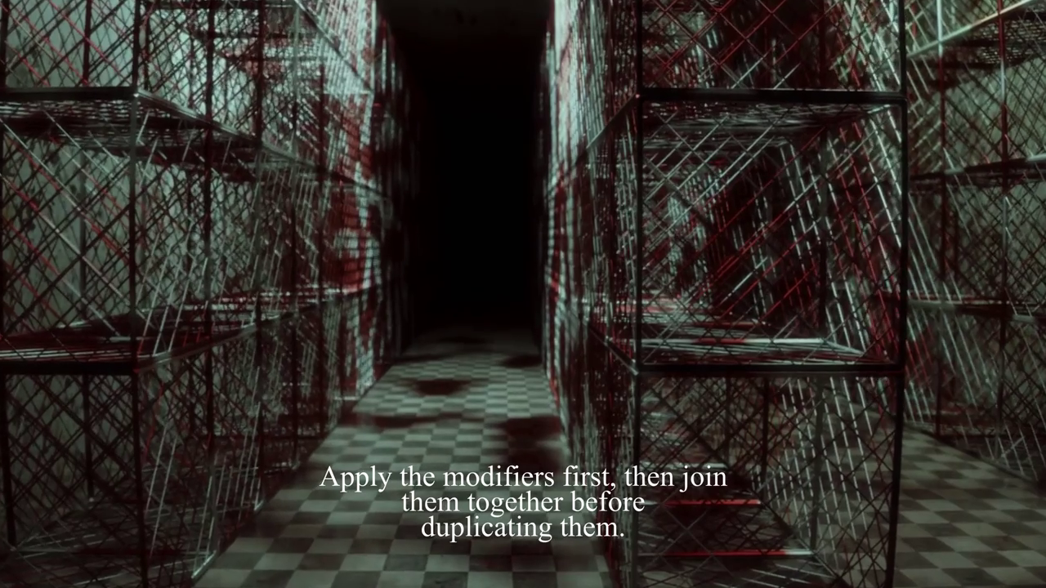